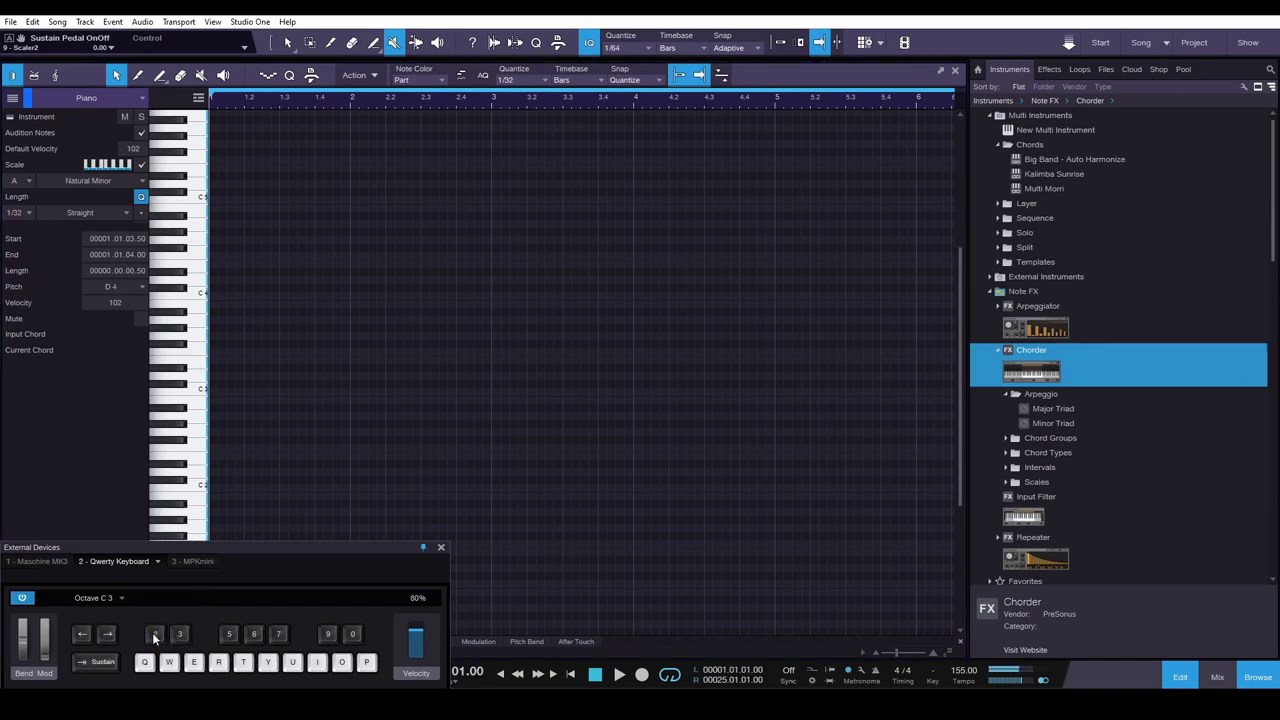
# Audition a few Piano notes, then leave the note editor for the arrangement
pyautogui.click(252, 635)
pyautogui.click(274, 632)
pyautogui.click(198, 319)
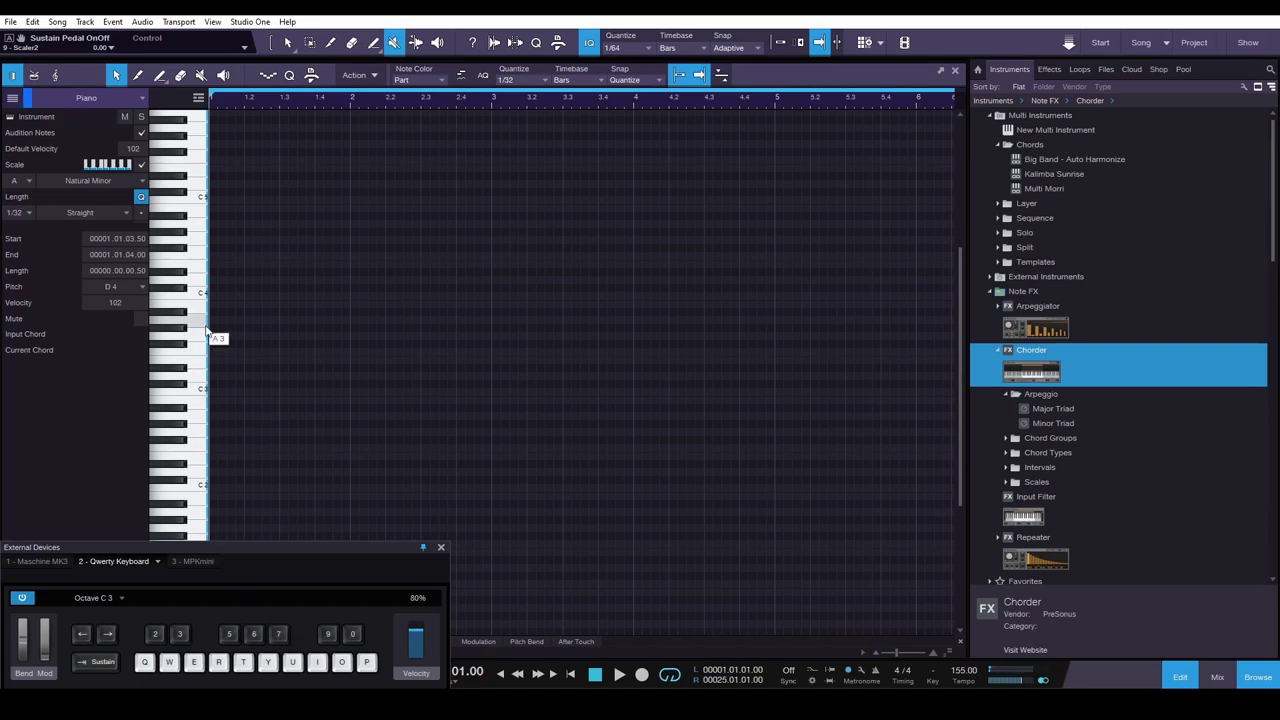
pyautogui.click(200, 319)
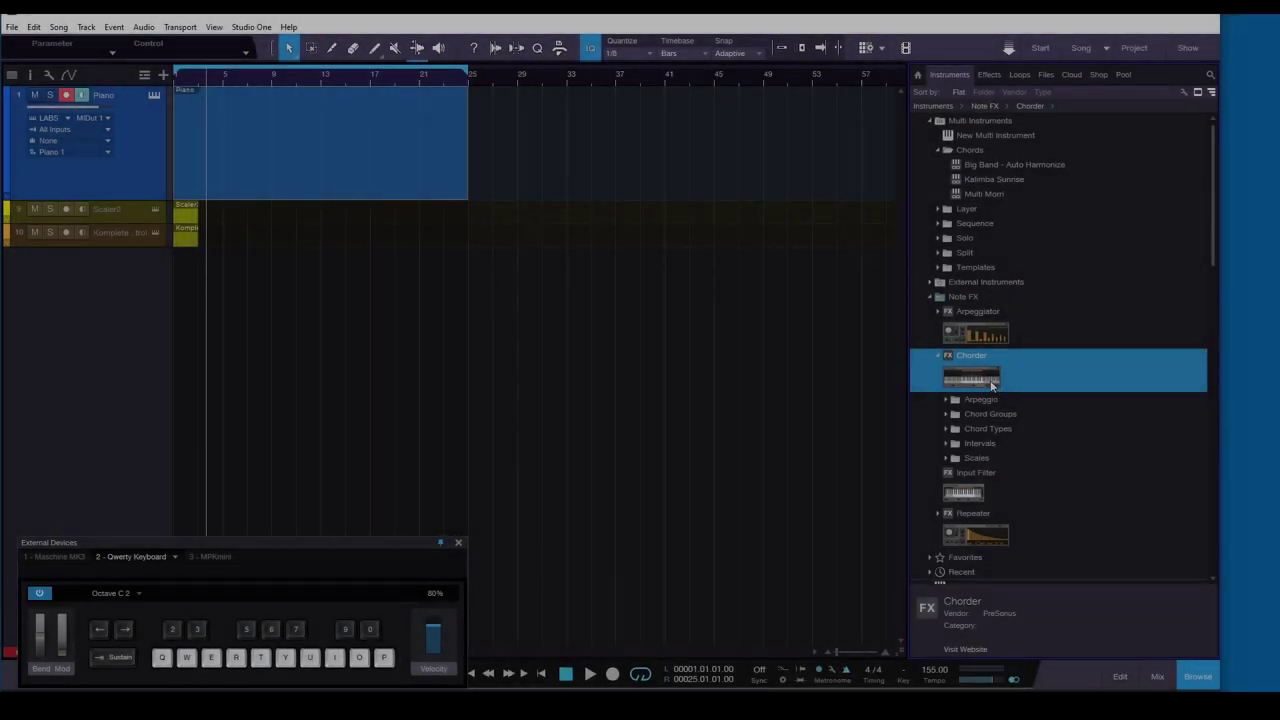
# Drag Chorder onto the Piano track as a Note FX, hide the browser, and audition its default chord
pyautogui.moveTo(984, 375); pyautogui.dragTo(323, 160)
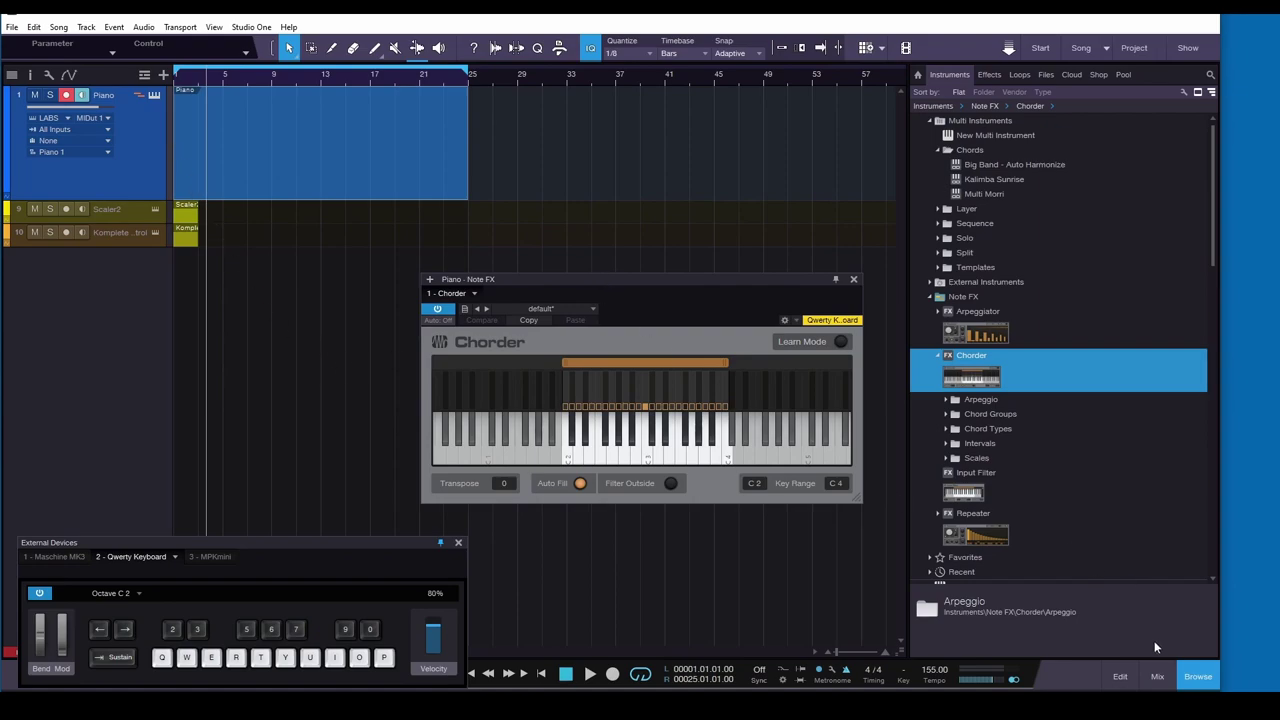
pyautogui.click(1196, 676)
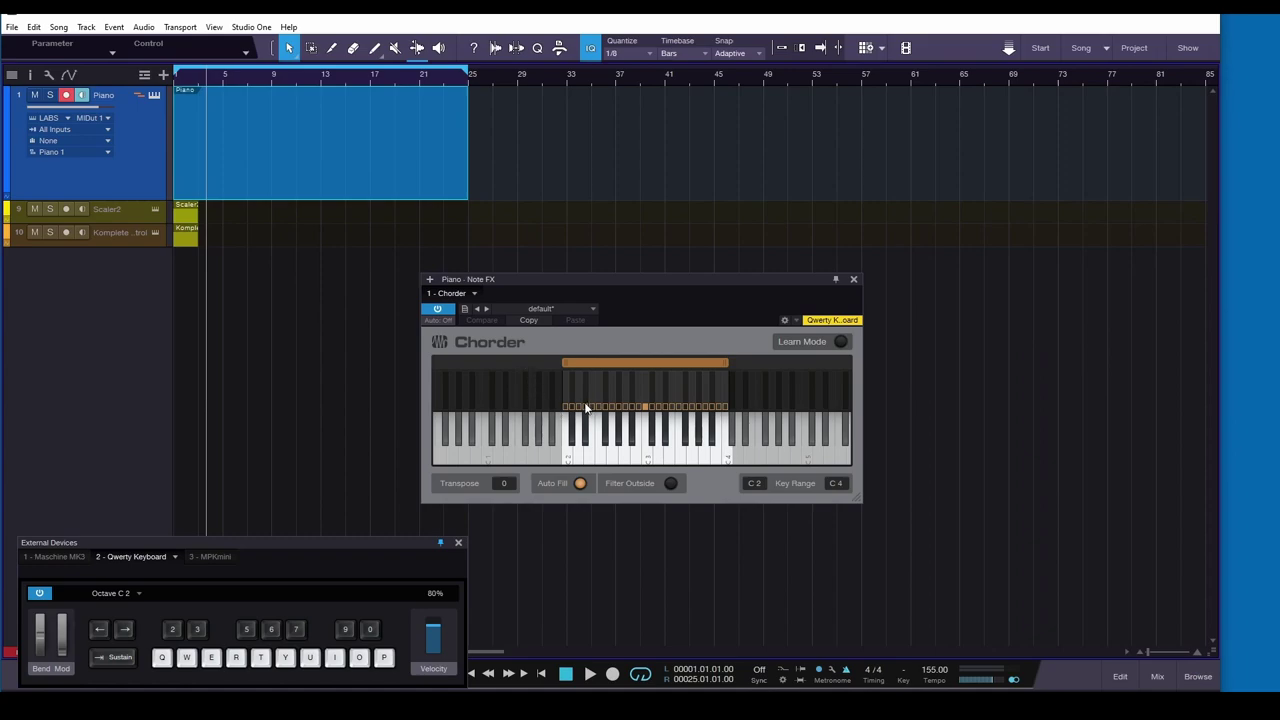
pyautogui.click(600, 455)
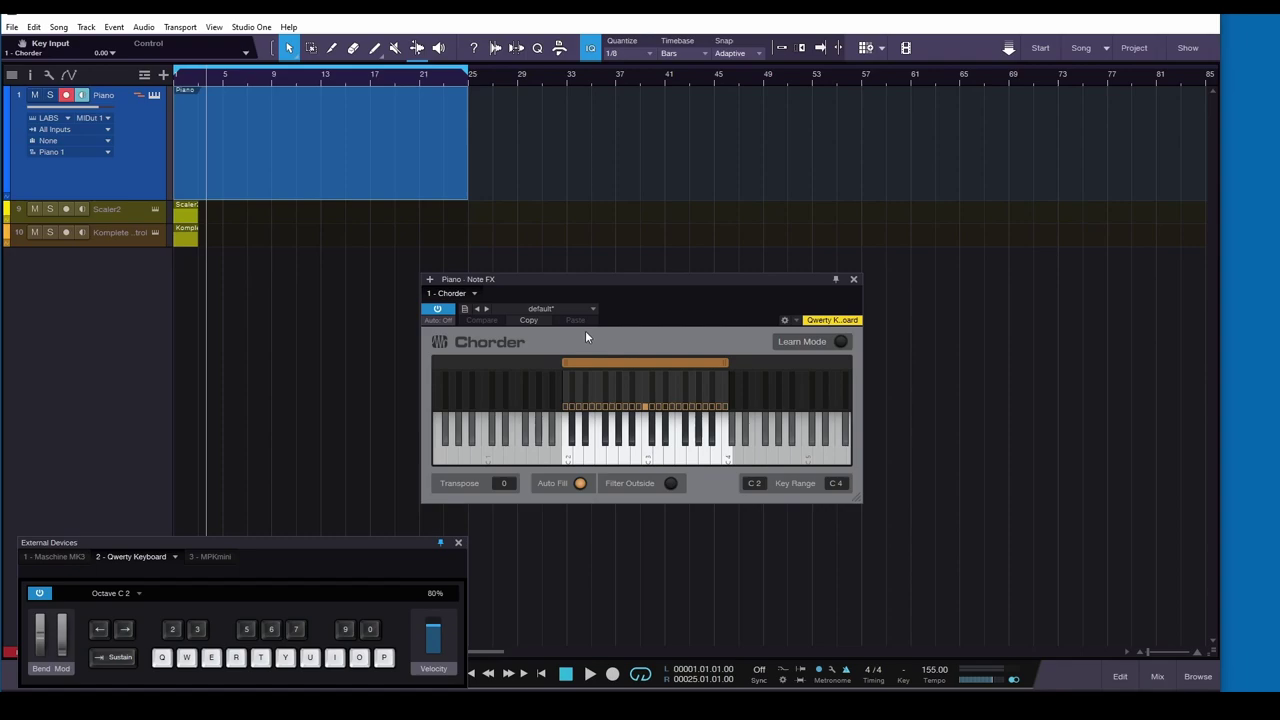
# Turn Chorder's Auto Fill off, enable Learn Mode and clear all existing chord assignments
pyautogui.click(652, 445)
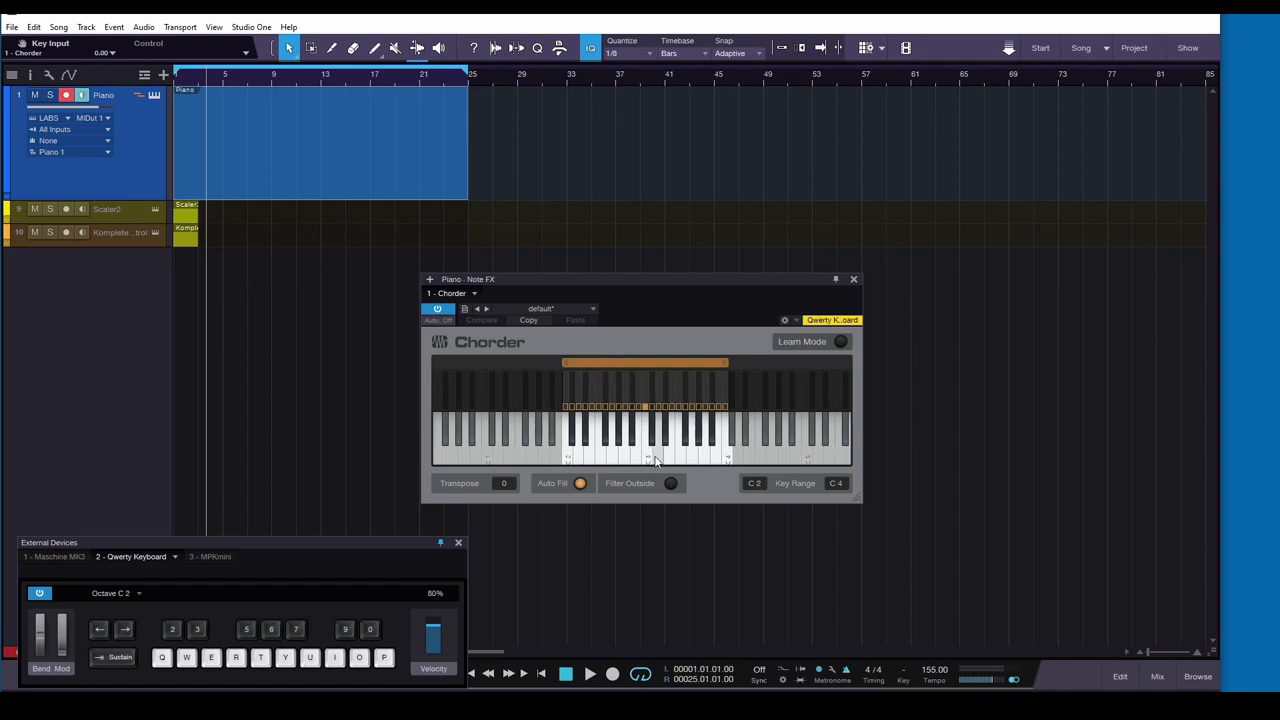
pyautogui.click(580, 484)
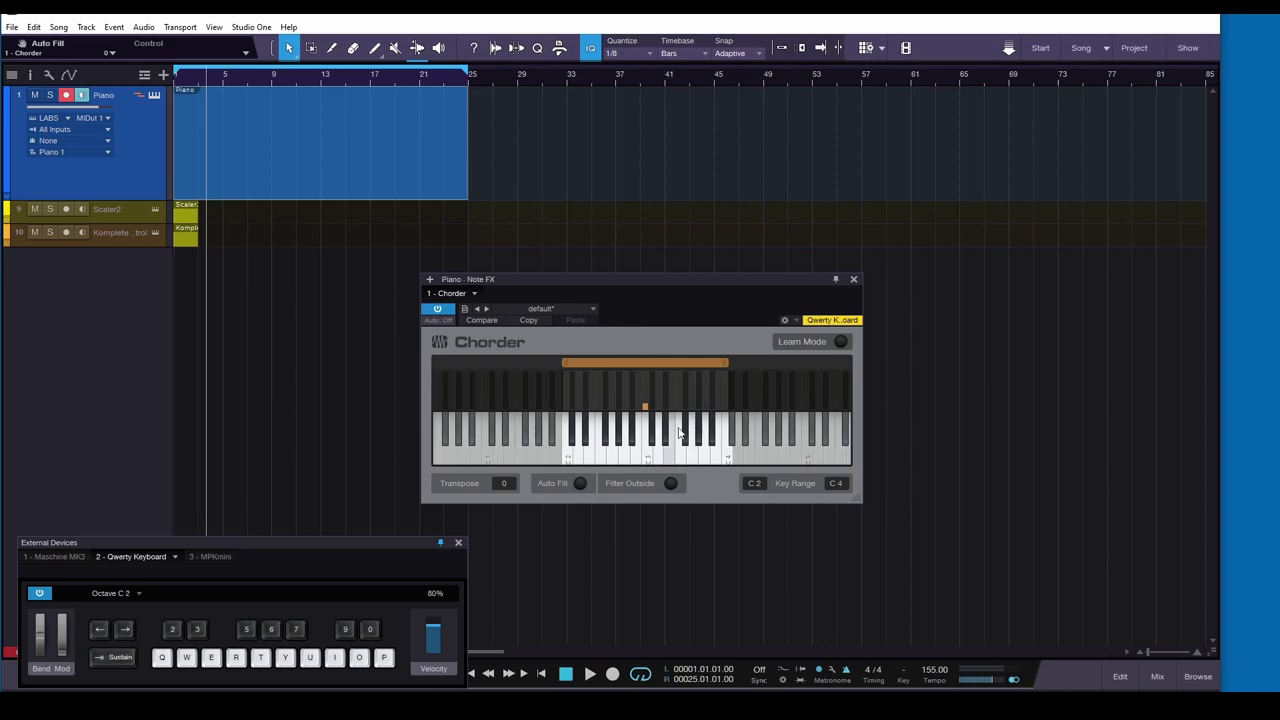
pyautogui.click(840, 342)
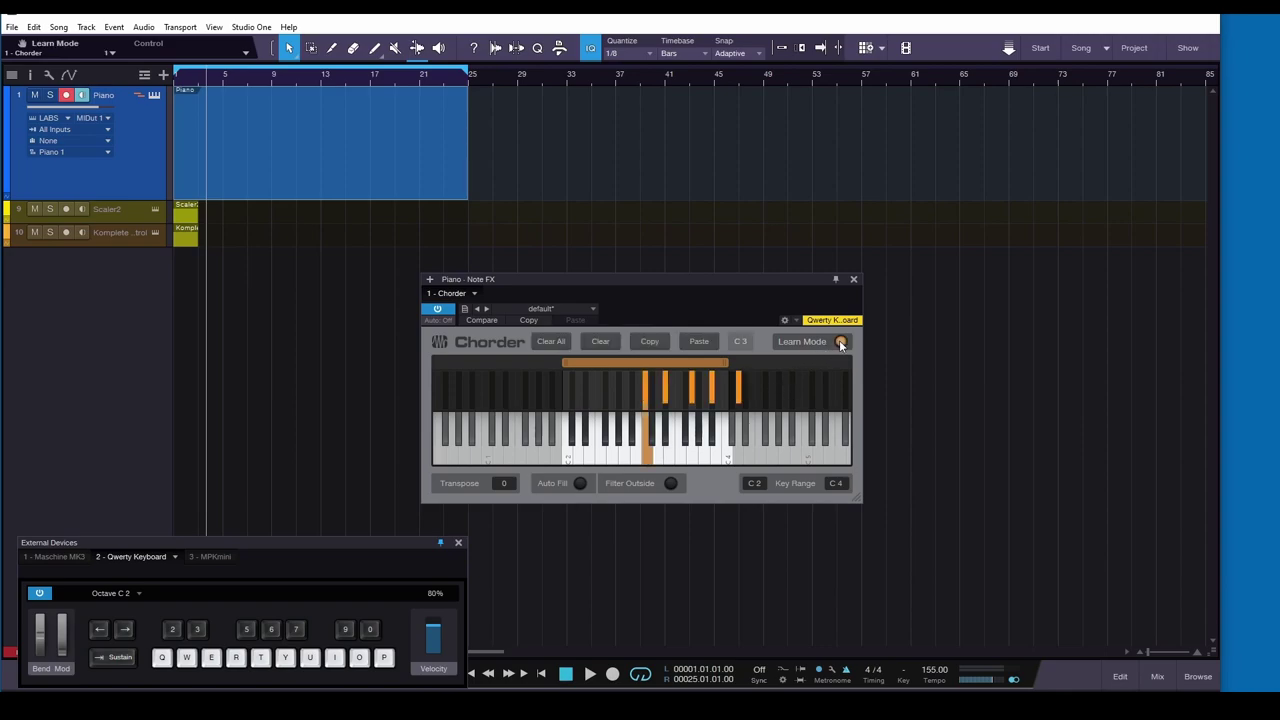
pyautogui.click(555, 343)
# Assign single learned notes to the C 2, D 2 and E 2 trigger keys
pyautogui.click(568, 460)
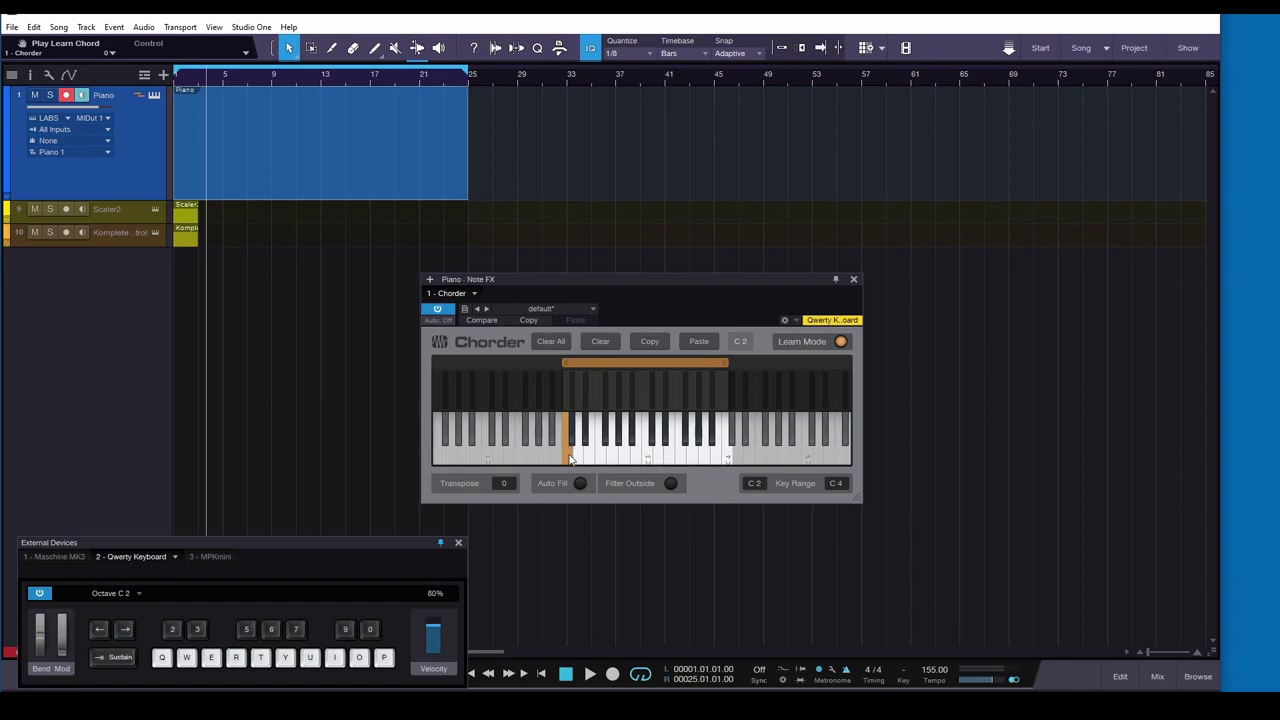
pyautogui.click(564, 398)
pyautogui.click(577, 403)
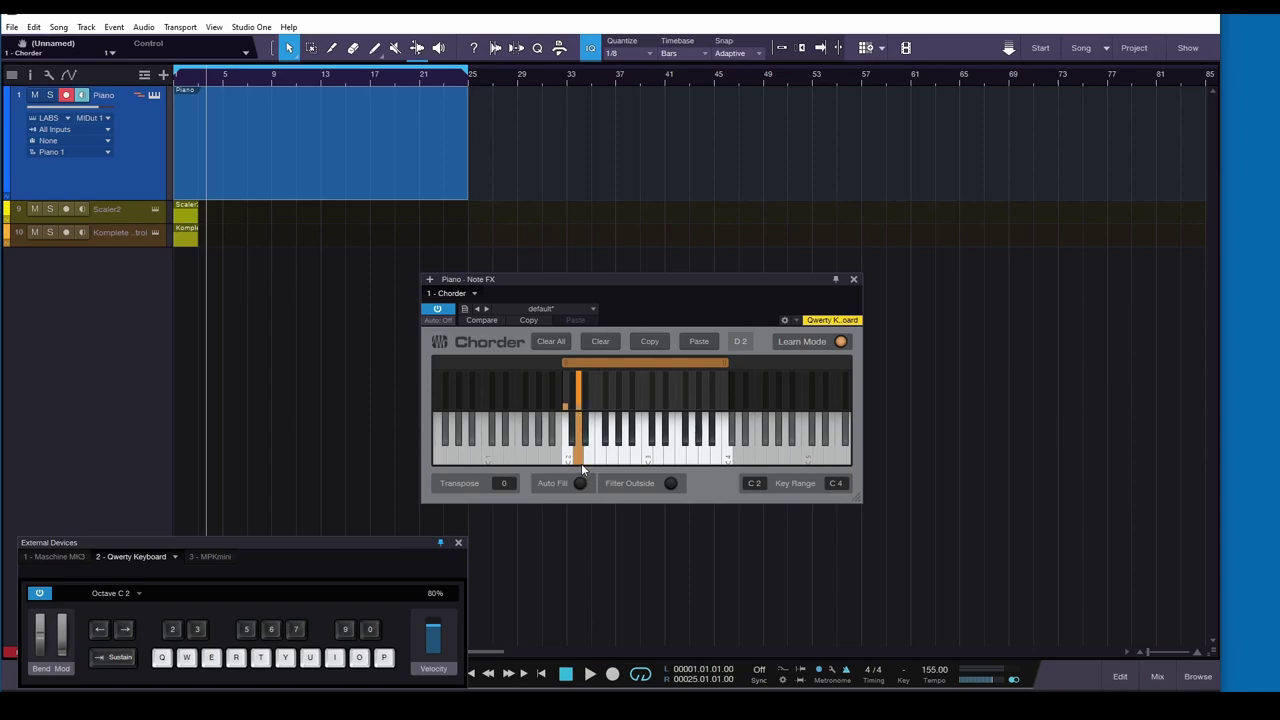
pyautogui.click(589, 445)
pyautogui.click(588, 418)
pyautogui.click(588, 449)
pyautogui.click(594, 452)
# Assign notes to G 2, A 2, B 2 and C 3, then disable Learn Mode and audition
pyautogui.click(599, 464)
pyautogui.click(611, 430)
pyautogui.click(624, 425)
pyautogui.click(643, 456)
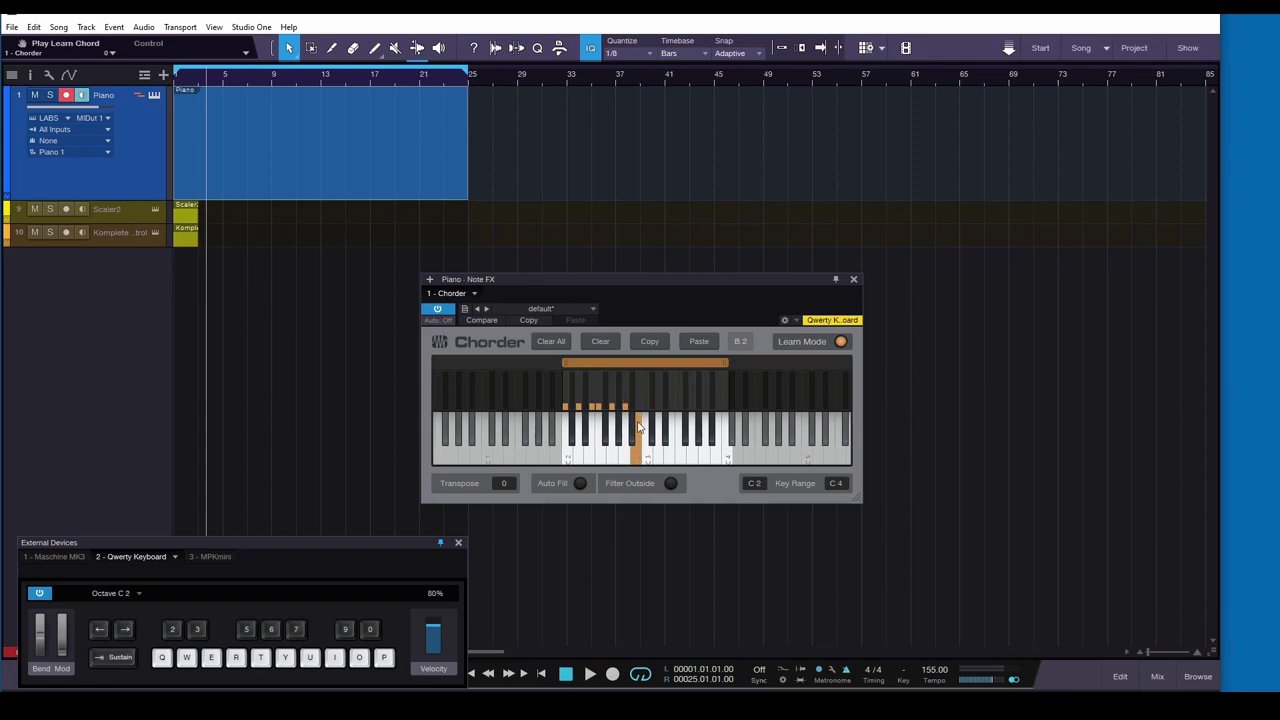
pyautogui.click(648, 458)
pyautogui.click(803, 342)
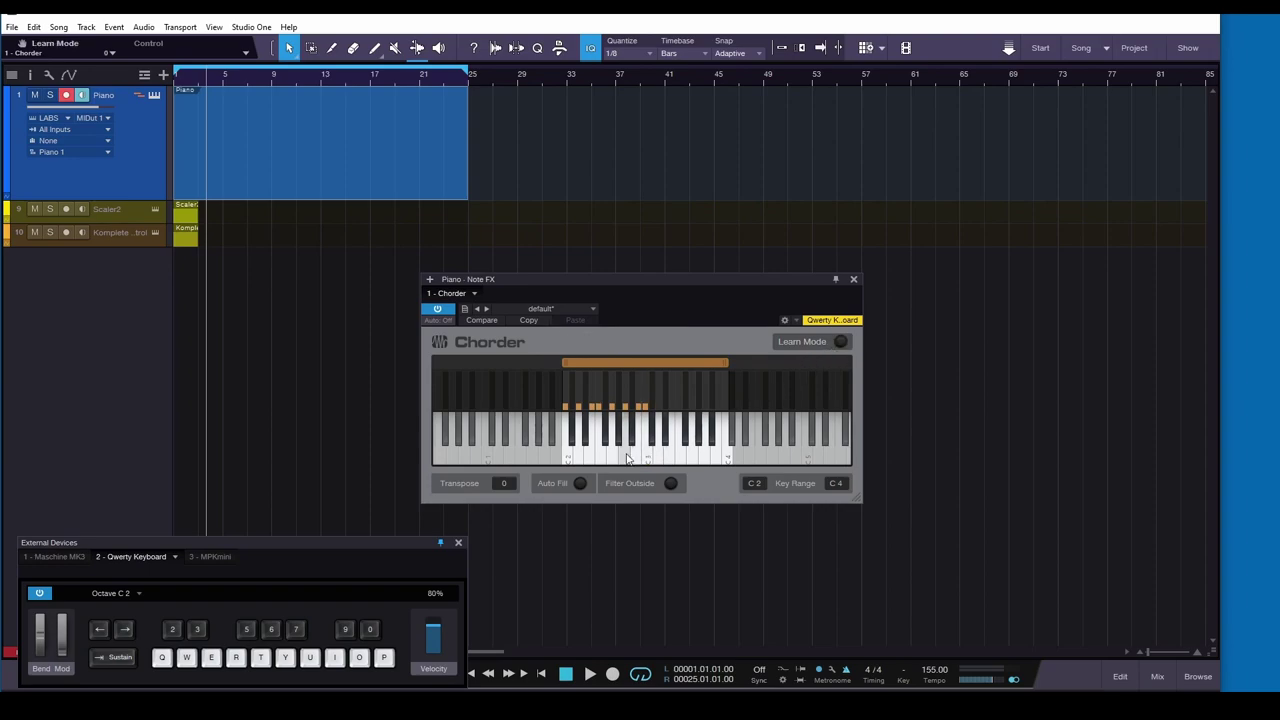
pyautogui.moveTo(595, 458); pyautogui.dragTo(569, 458)
pyautogui.press('q')
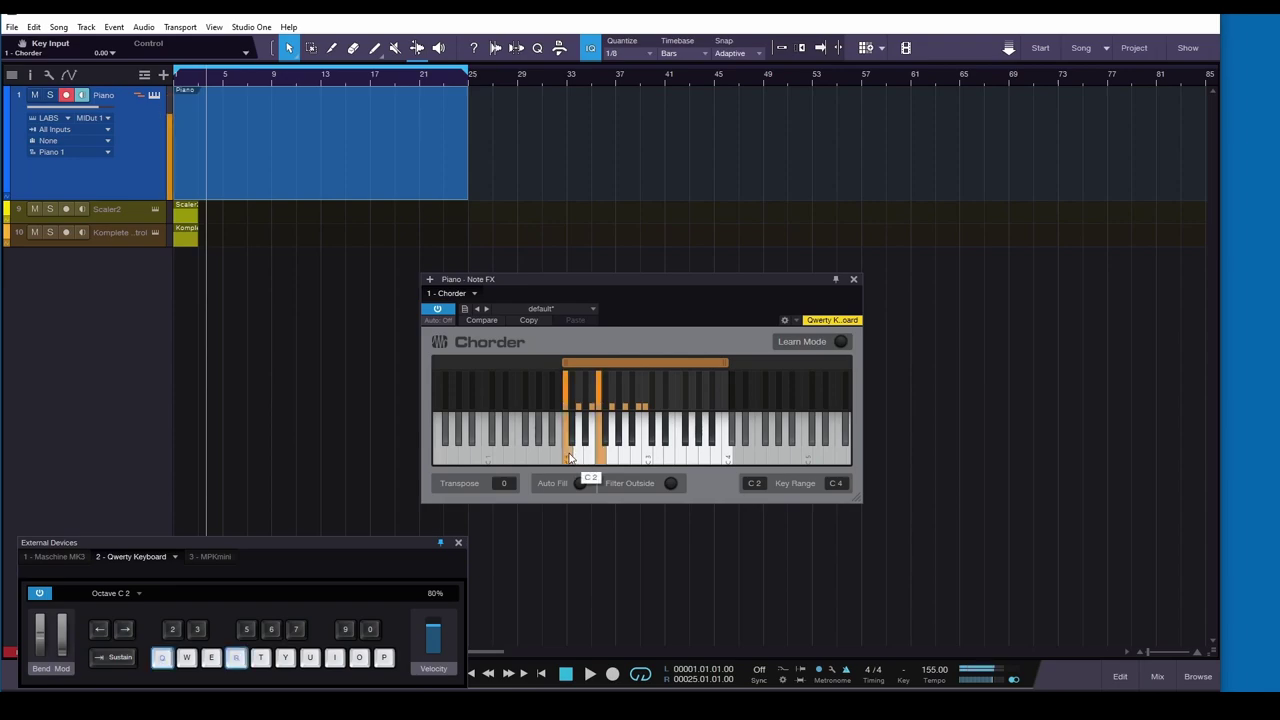
pyautogui.press('q')
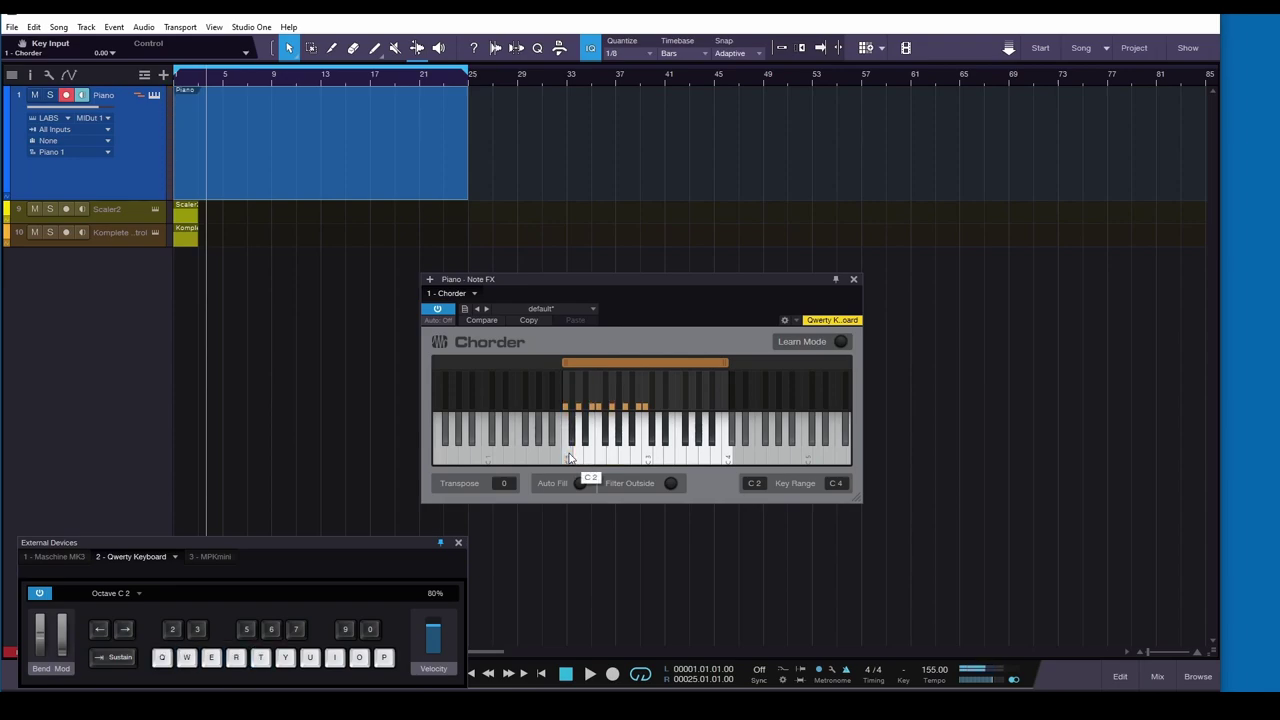
pyautogui.press('q')
pyautogui.press('e')
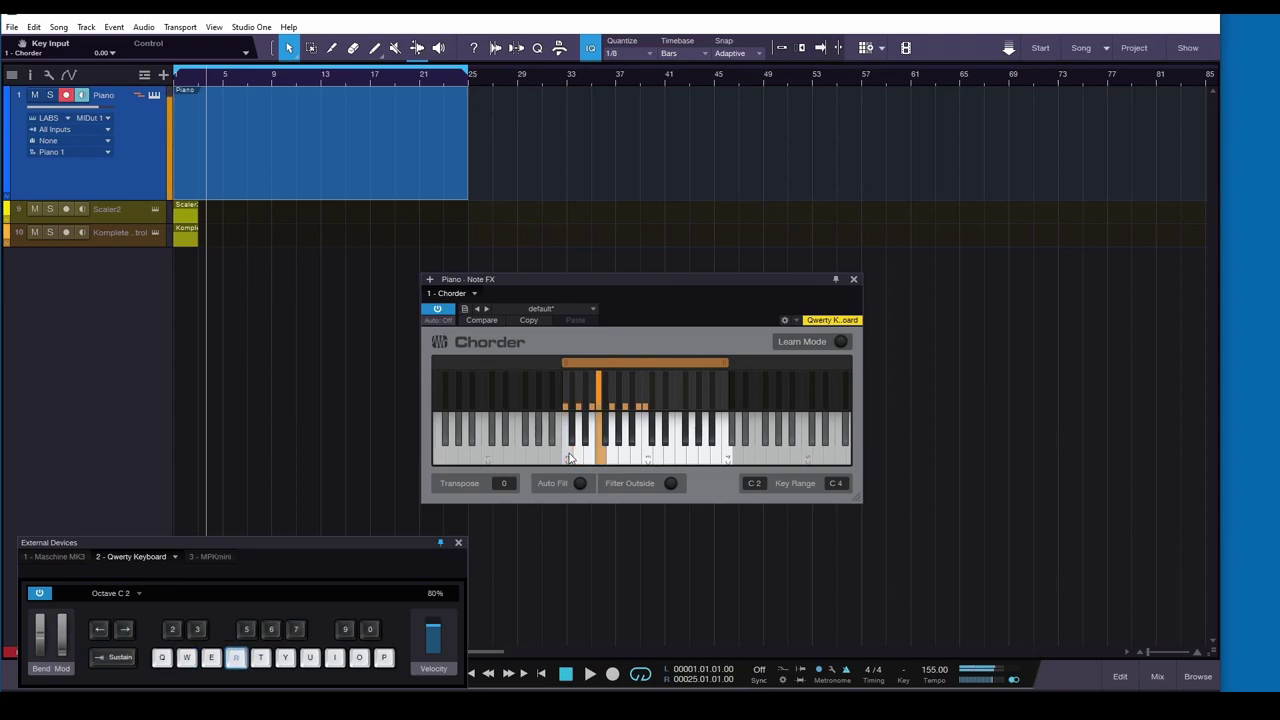
pyautogui.press('y')
pyautogui.press('w')
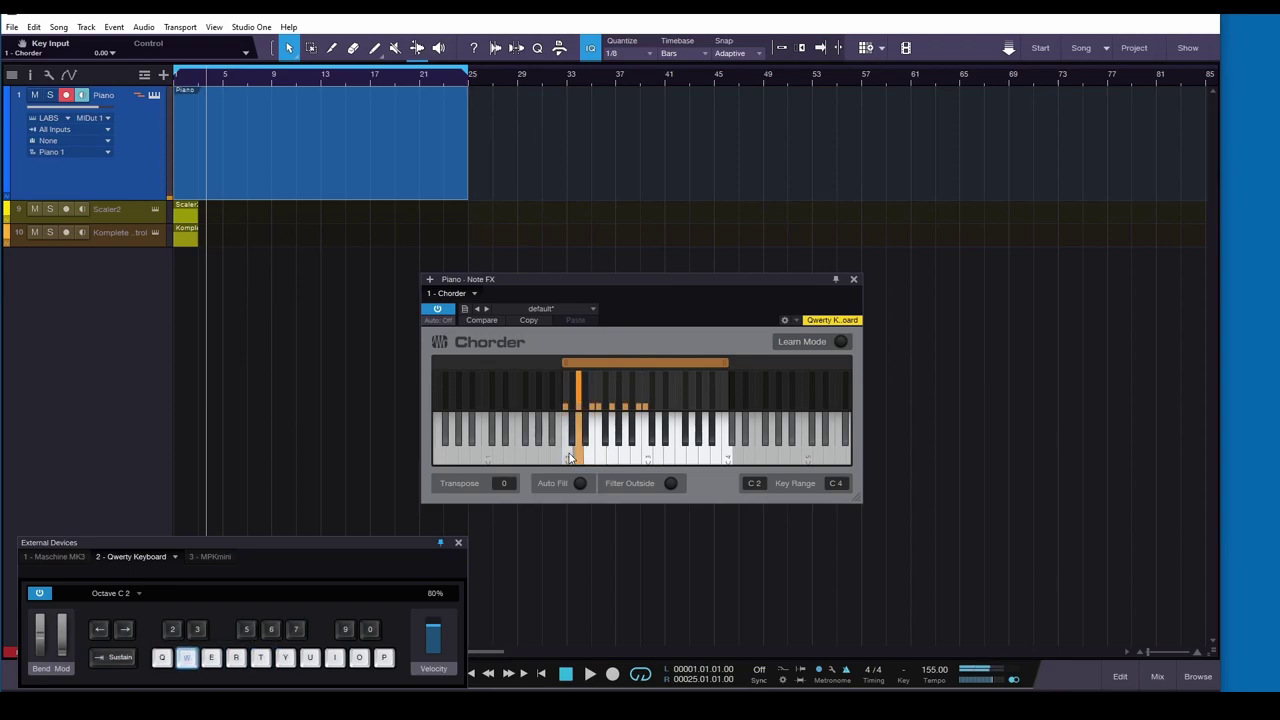
pyautogui.press('3')
pyautogui.press('3')
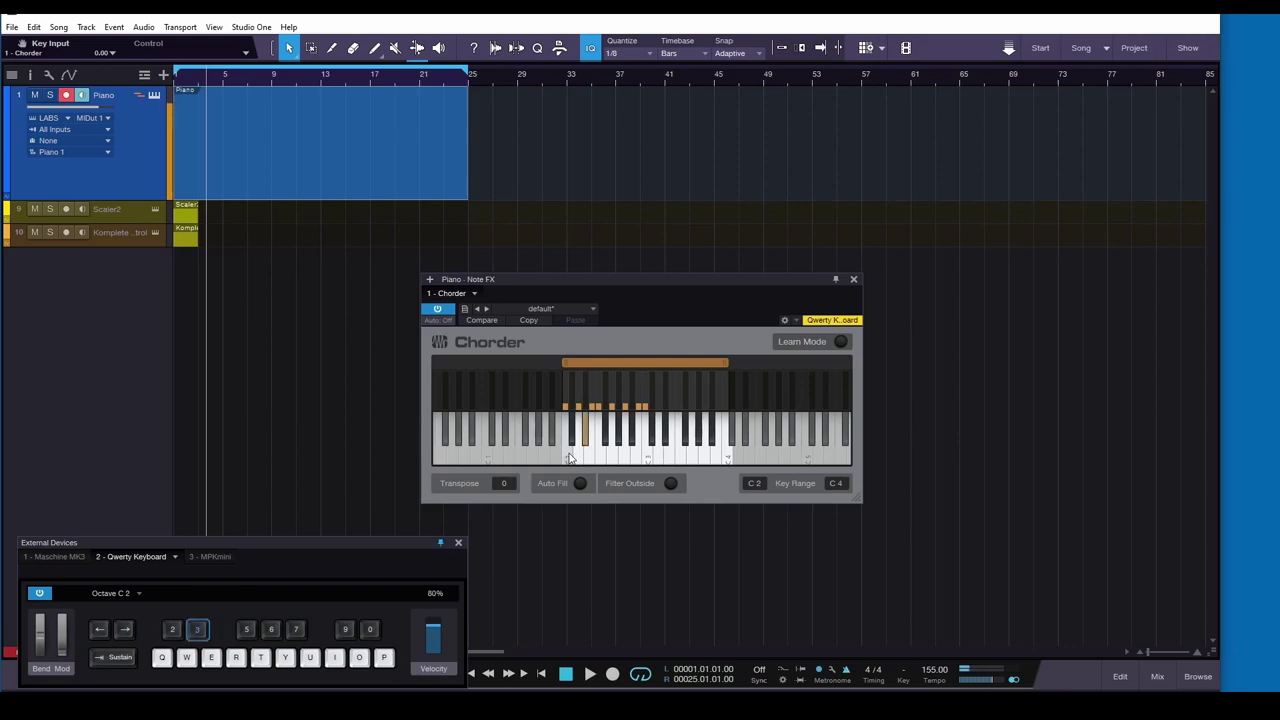
pyautogui.press('q')
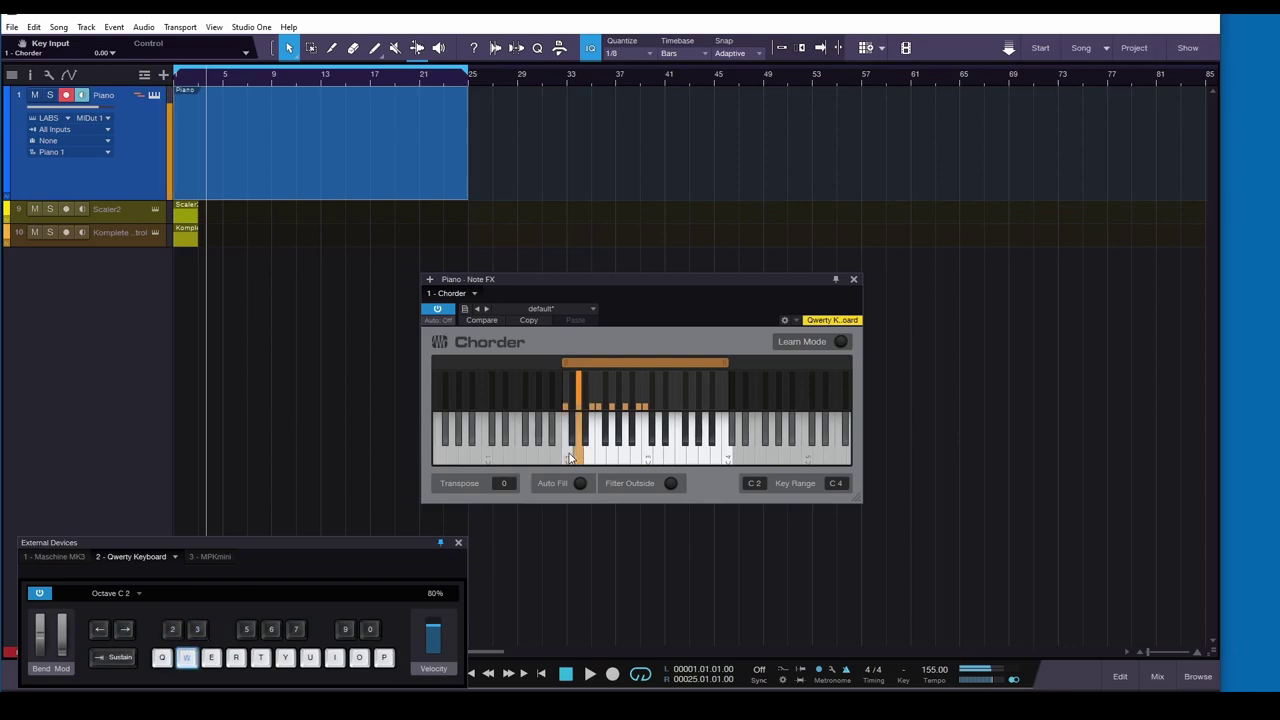
pyautogui.press('e')
pyautogui.press('t')
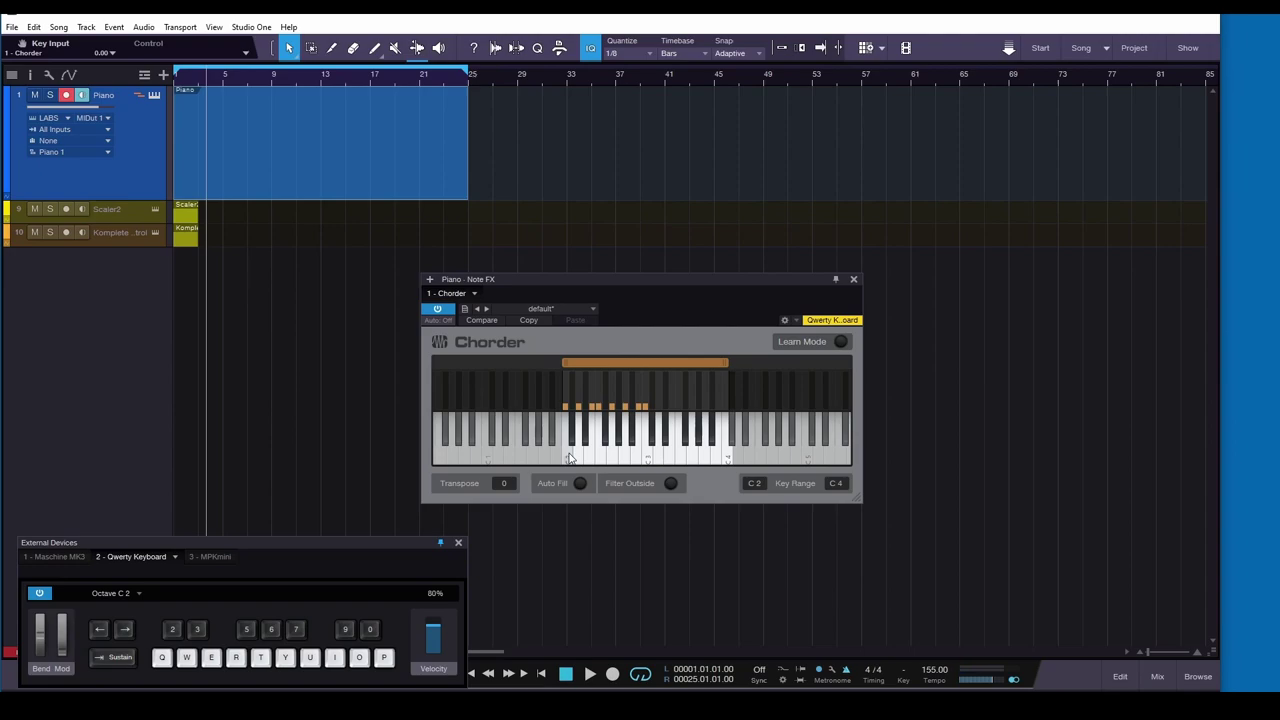
pyautogui.press('e')
pyautogui.press('q')
pyautogui.press('w')
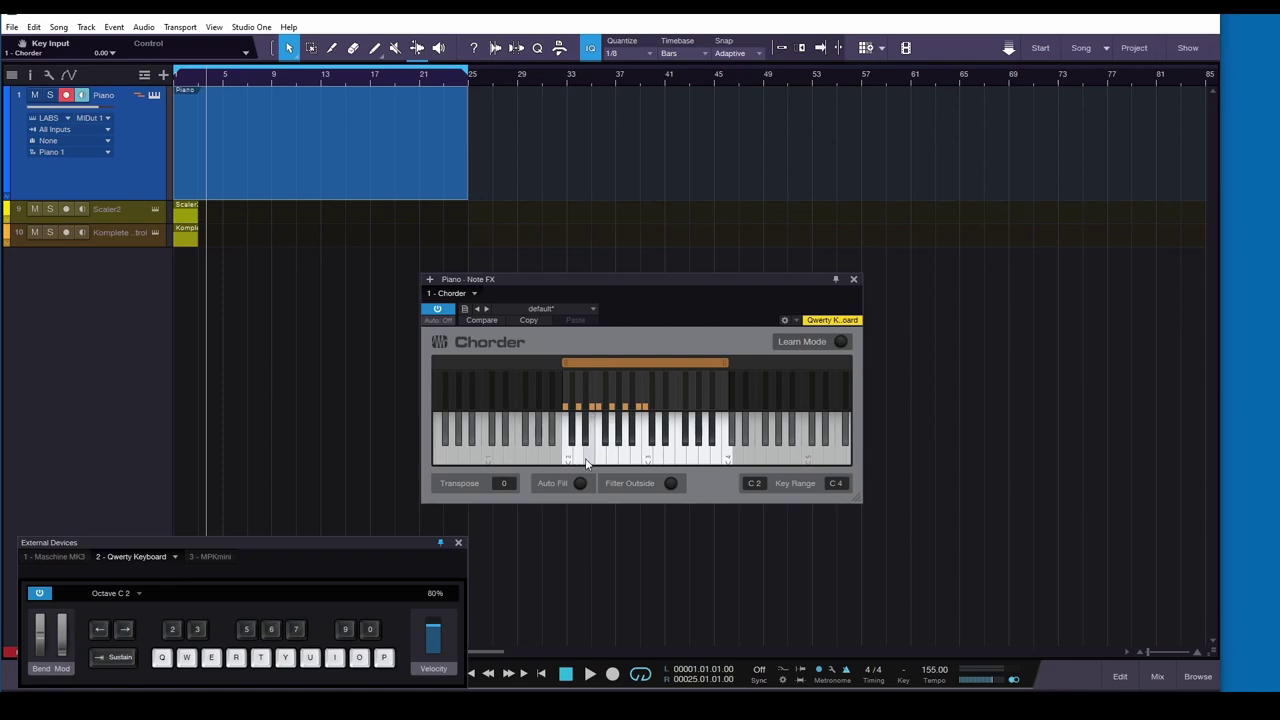
pyautogui.press('q')
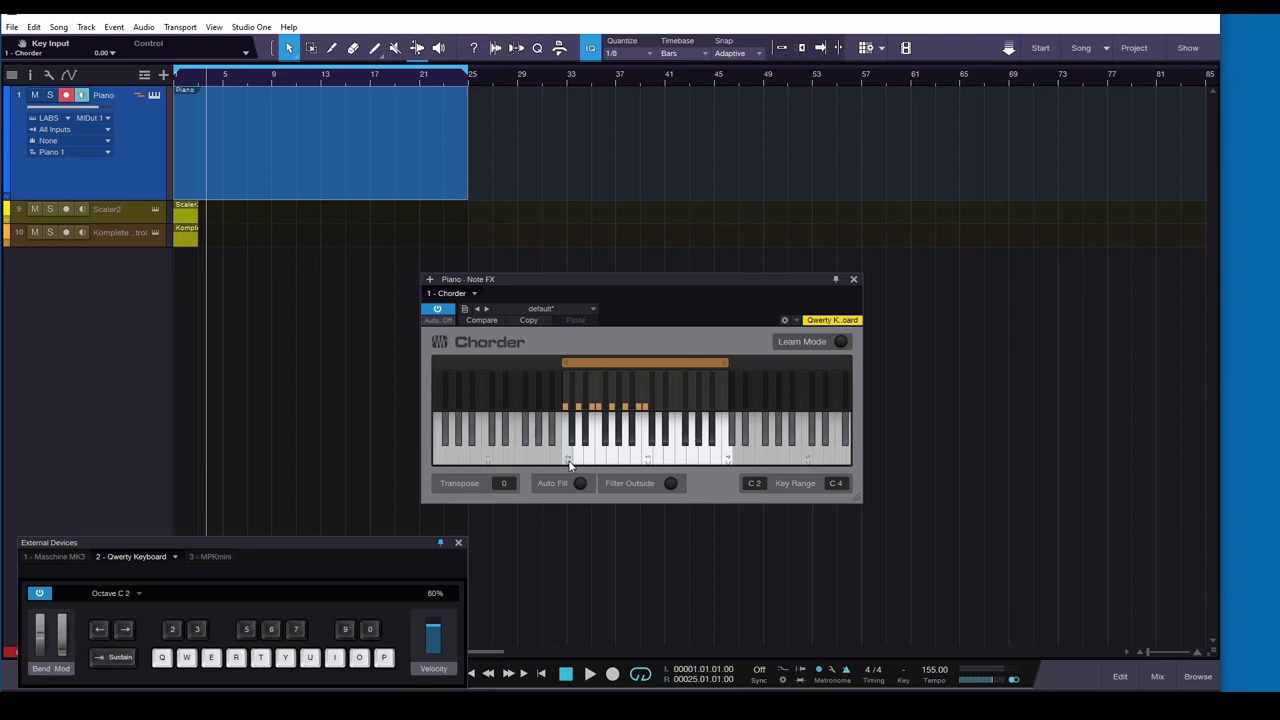
# Scroll Chorder's Transpose up to 2 and test the shifted notes across its keyboard
pyautogui.click(569, 464)
pyautogui.scroll(1, 505, 487)
pyautogui.scroll(1, 505, 483)
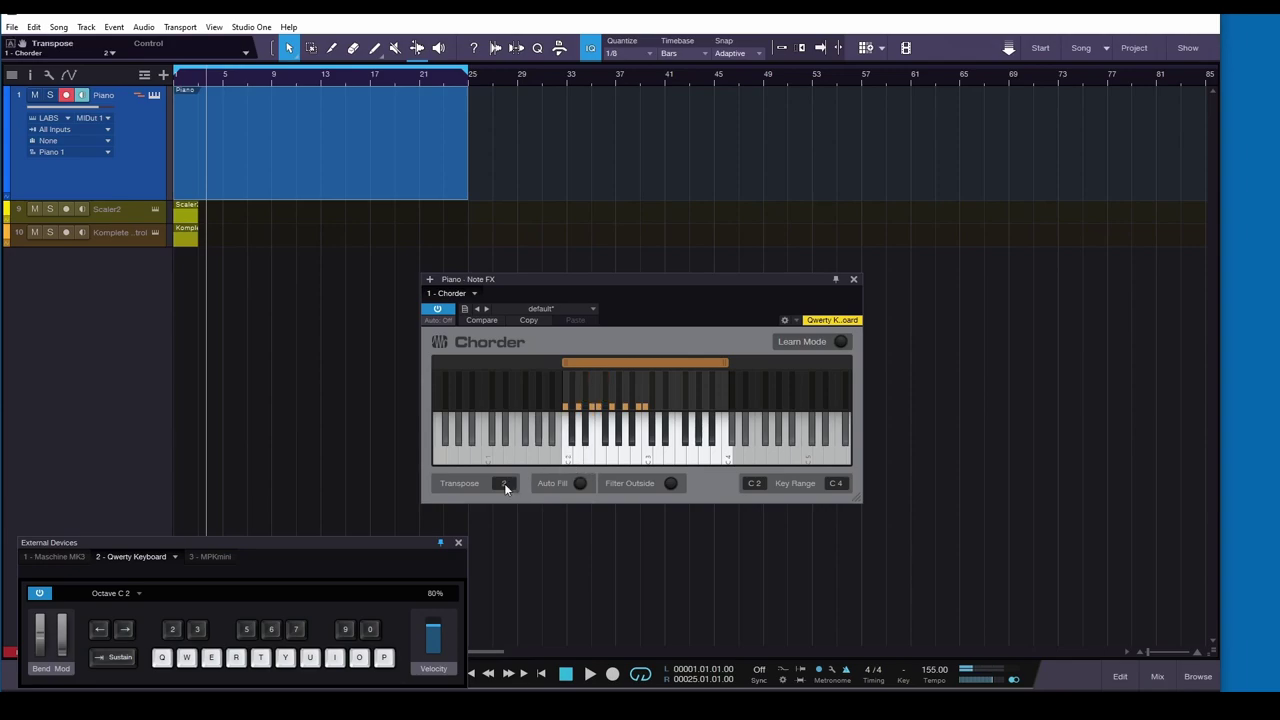
pyautogui.click(586, 458)
pyautogui.click(650, 458)
pyautogui.moveTo(650, 459); pyautogui.dragTo(569, 460)
pyautogui.click(580, 313)
pyautogui.click(548, 383)
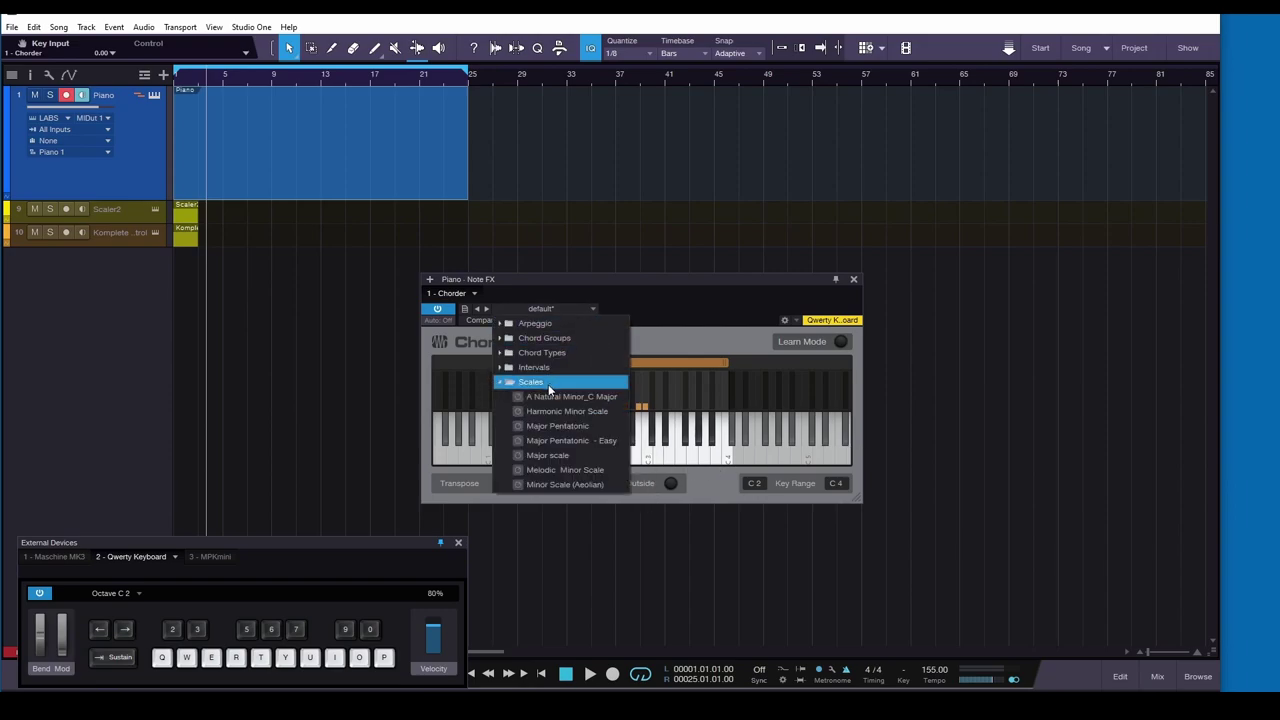
pyautogui.click(571, 397)
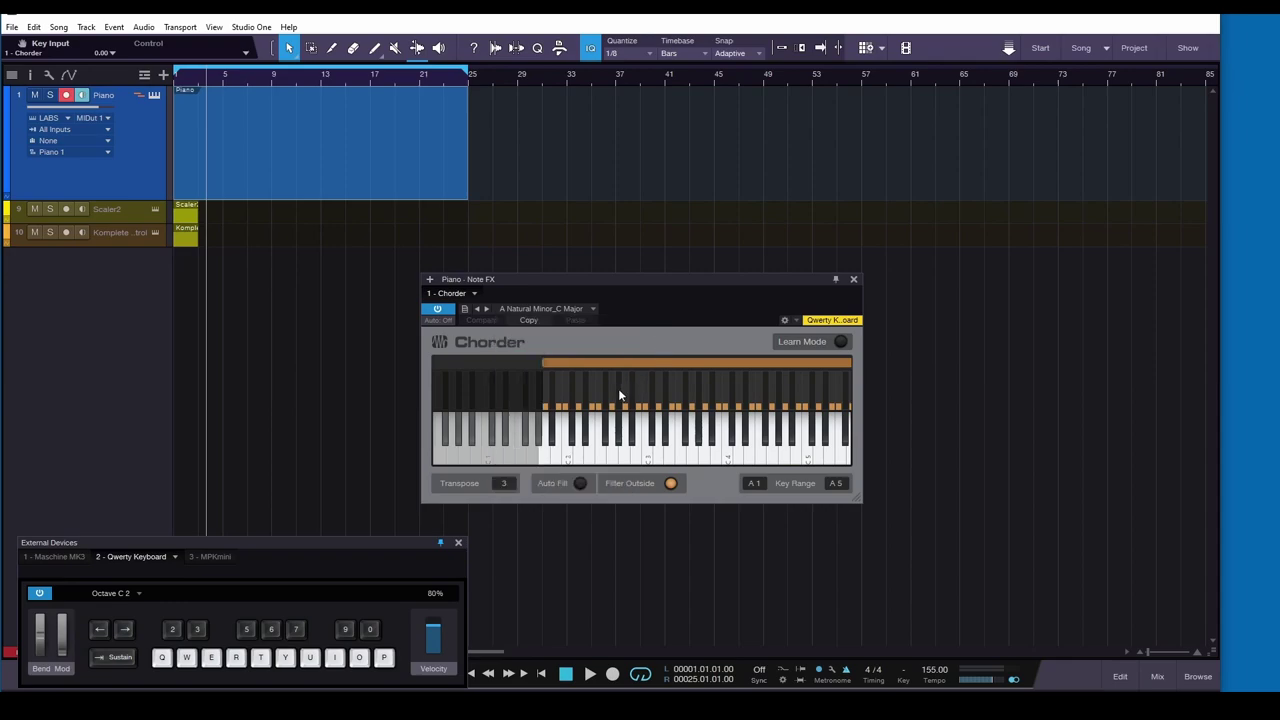
pyautogui.scroll(3, 613, 389)
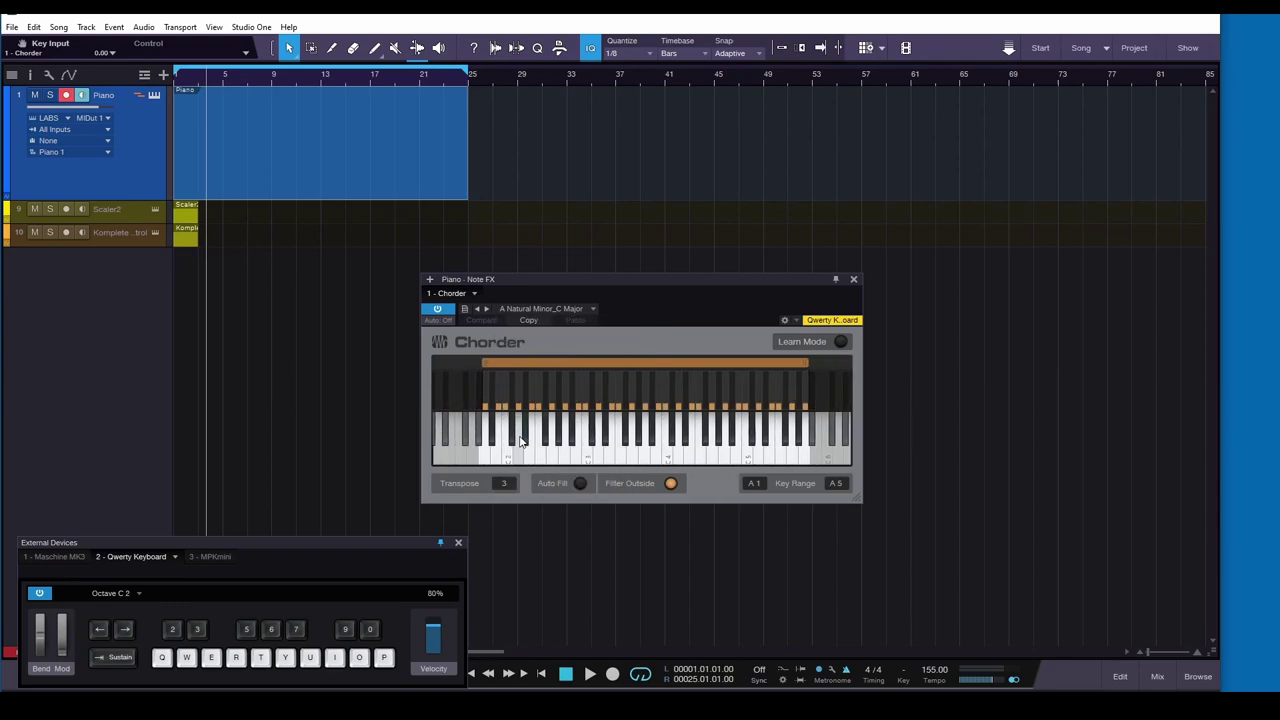
pyautogui.scroll(-2, 507, 485)
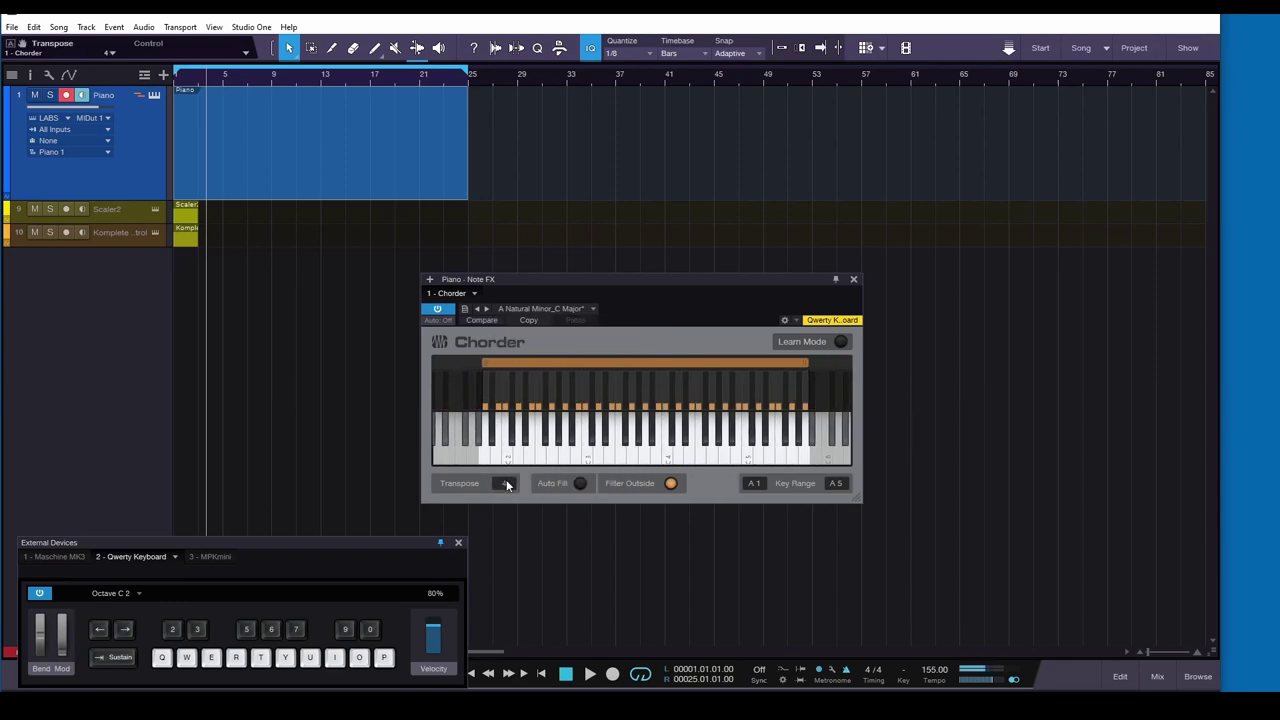
pyautogui.scroll(1, 507, 485)
pyautogui.moveTo(520, 458)
pyautogui.mouseDown()
pyautogui.moveTo(496, 457)
pyautogui.moveTo(779, 460)
pyautogui.moveTo(512, 463)
pyautogui.mouseUp()
pyautogui.press('q')
pyautogui.press('e')
pyautogui.press('t')
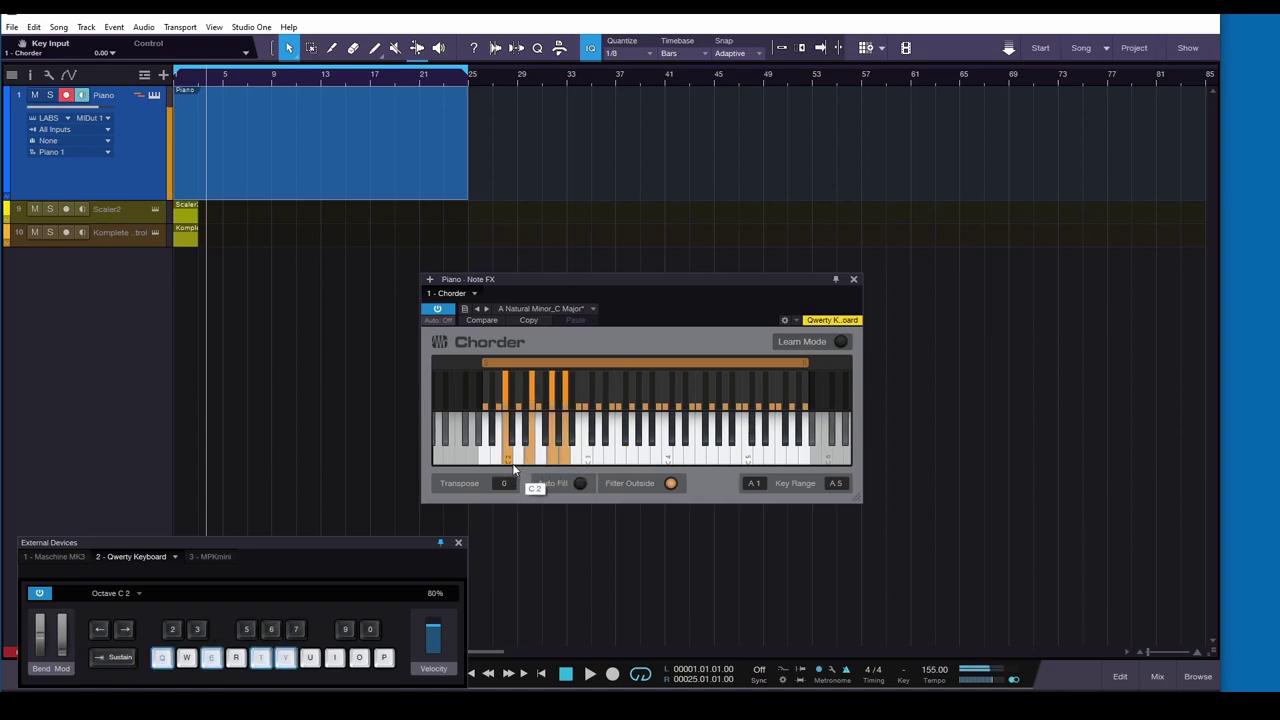
pyautogui.press('u')
pyautogui.press('o')
pyautogui.press('q')
pyautogui.press('e')
pyautogui.press('t')
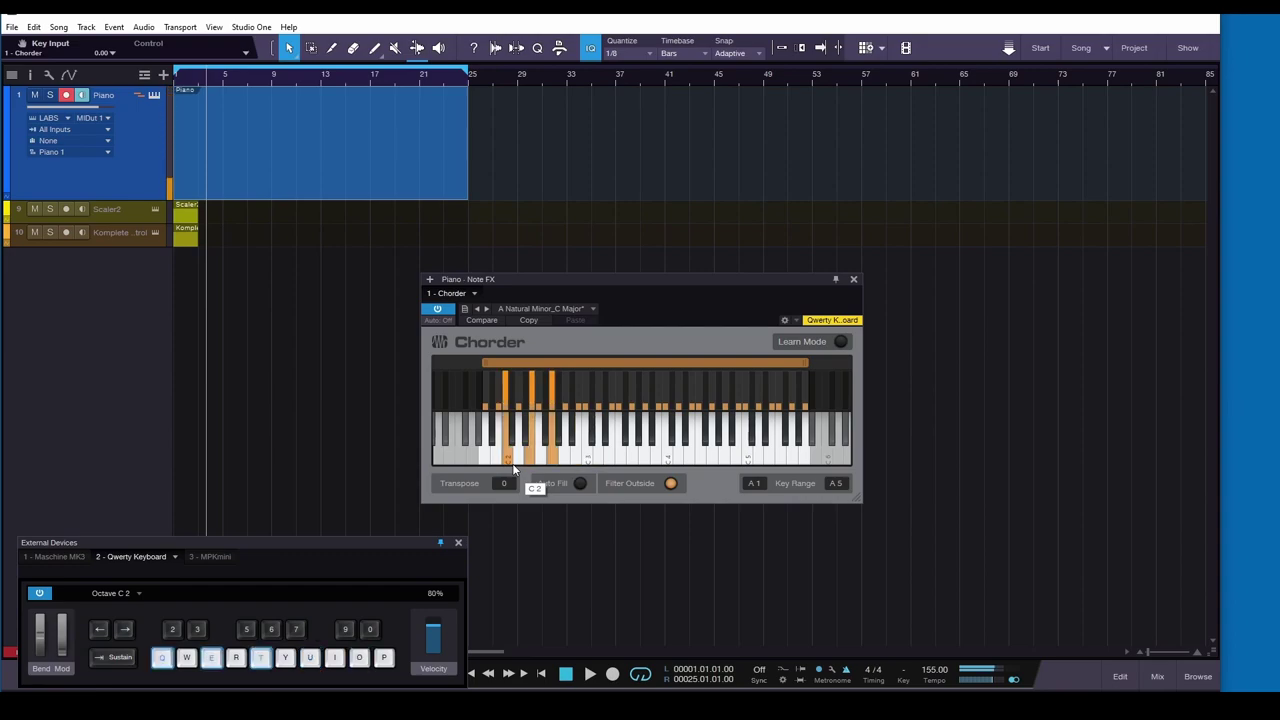
pyautogui.press('u')
pyautogui.press('y')
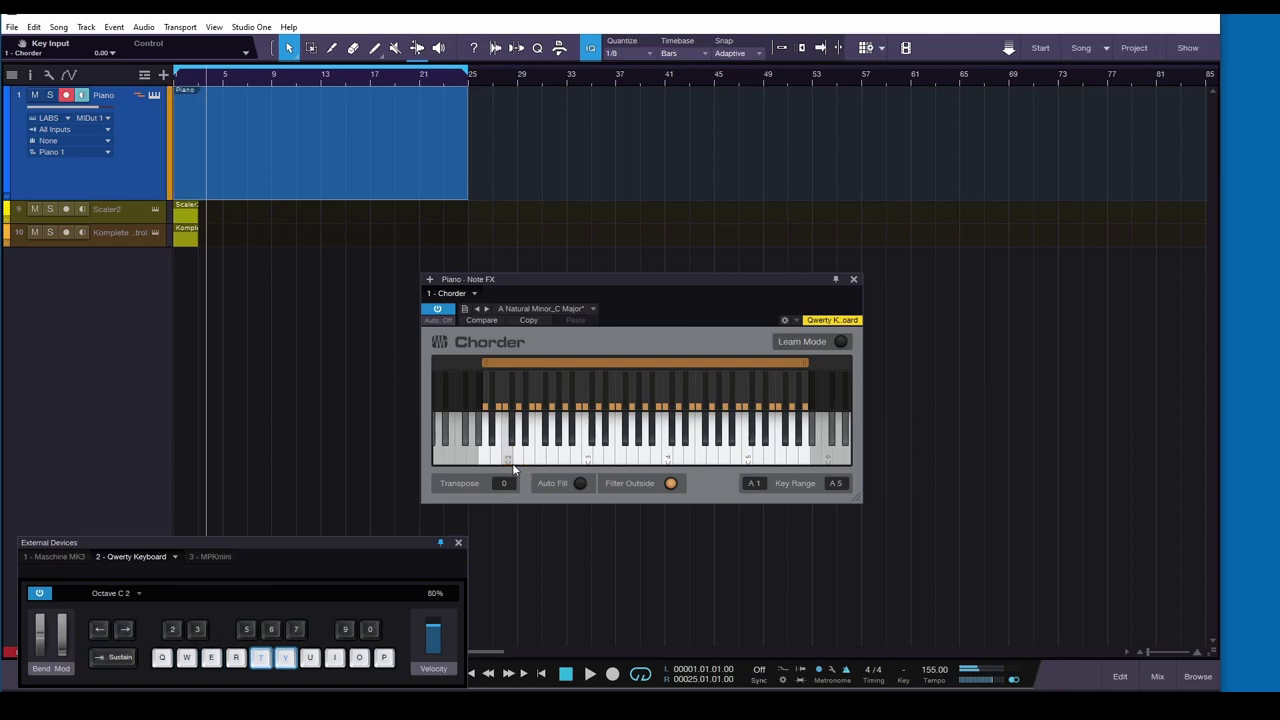
pyautogui.press('q')
pyautogui.press('e')
pyautogui.press('t')
pyautogui.press('i')
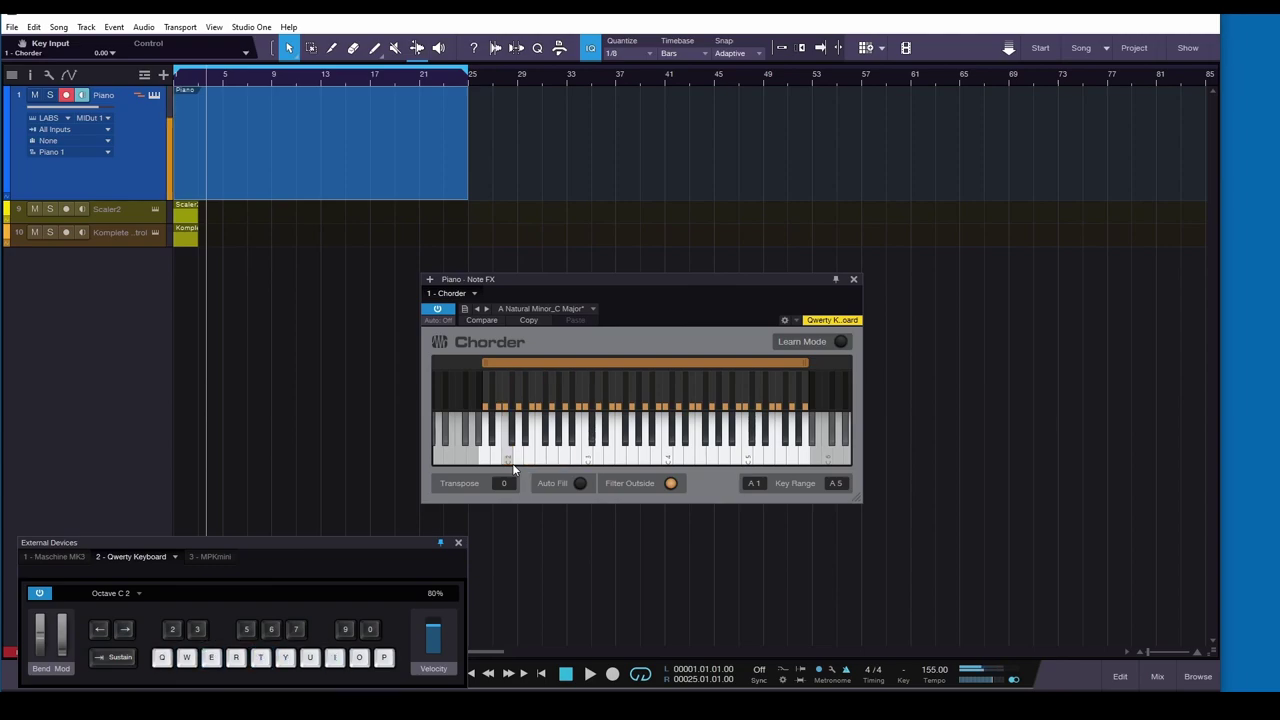
pyautogui.press('e')
pyautogui.press('t')
pyautogui.press('i')
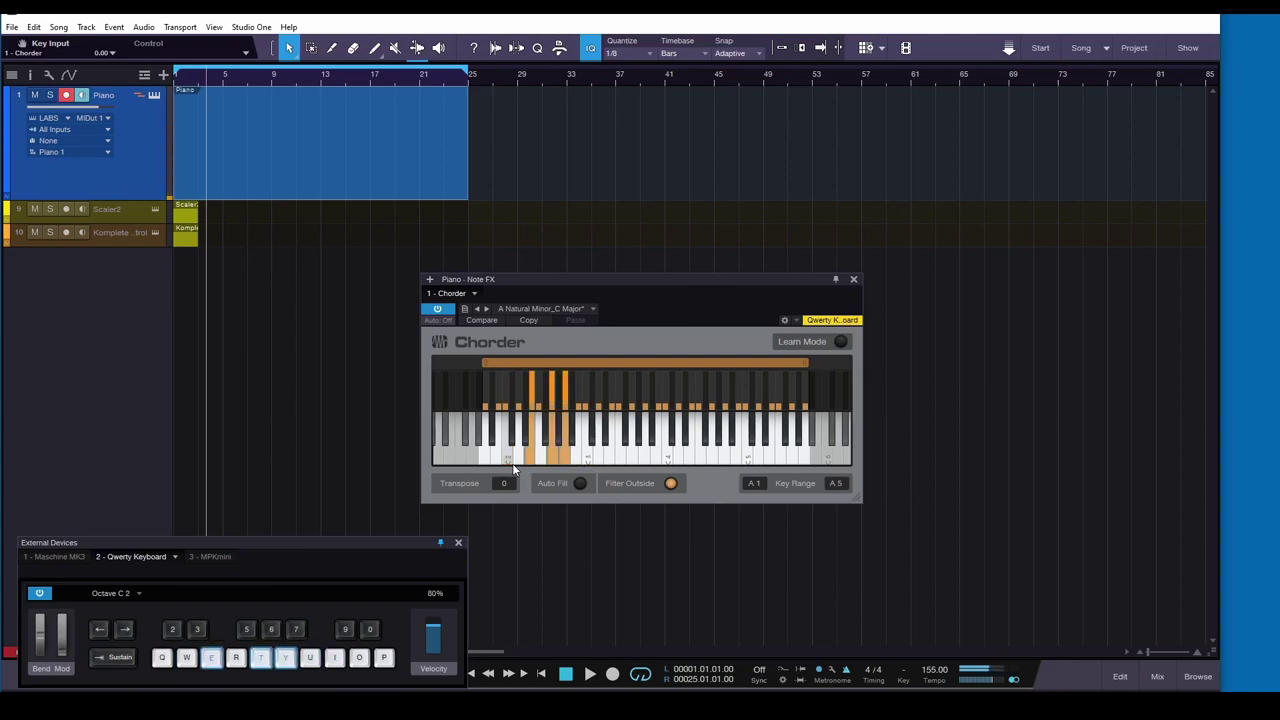
pyautogui.press('w')
pyautogui.press('i')
pyautogui.press('y')
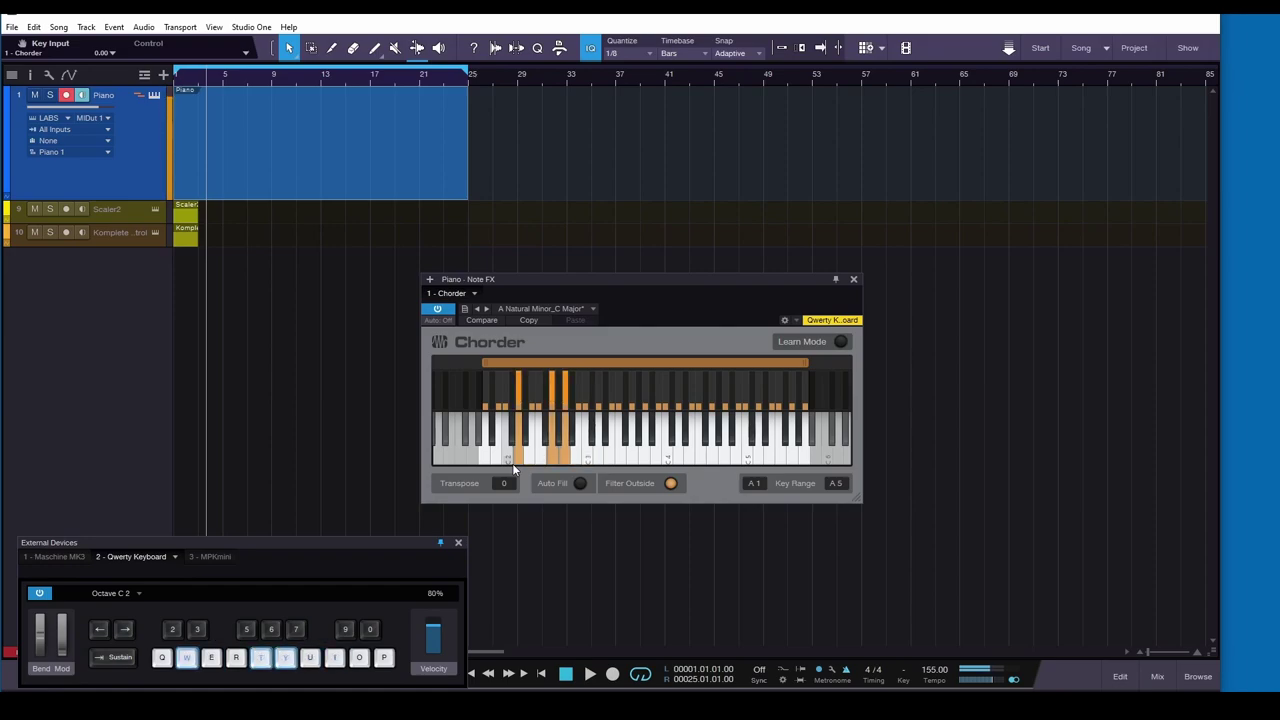
pyautogui.press('e')
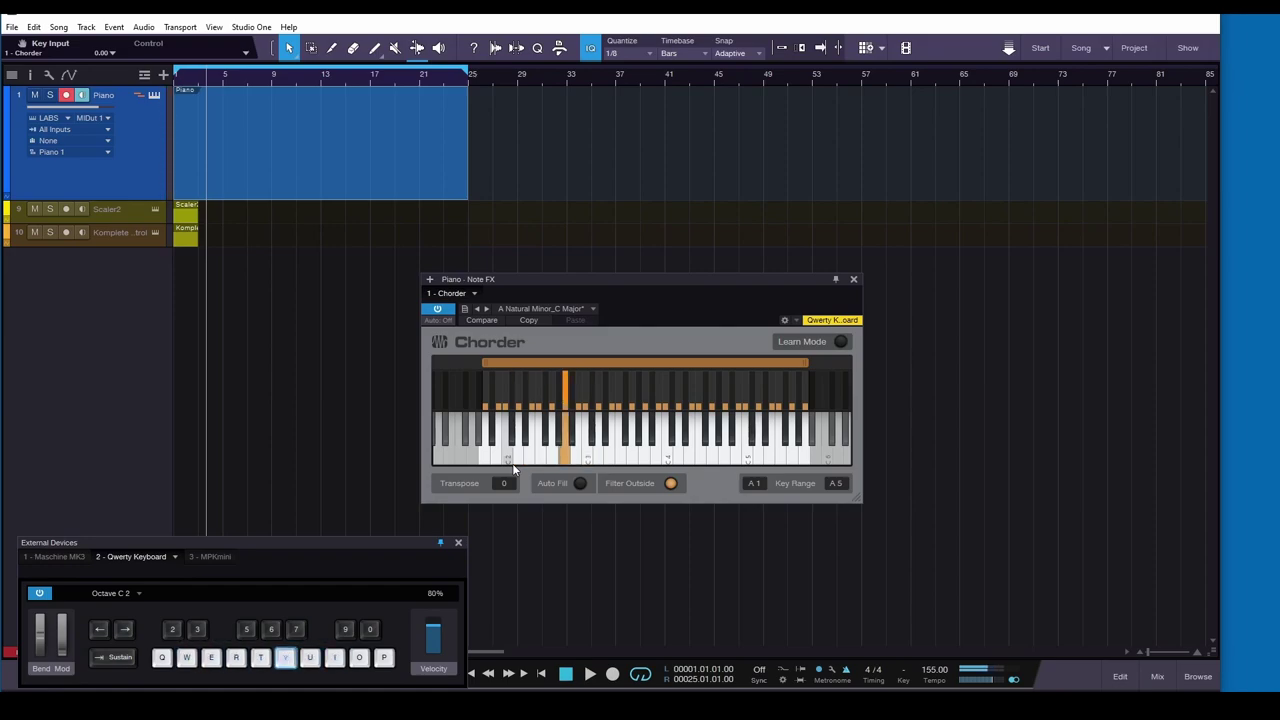
pyautogui.press('q')
pyautogui.press('e')
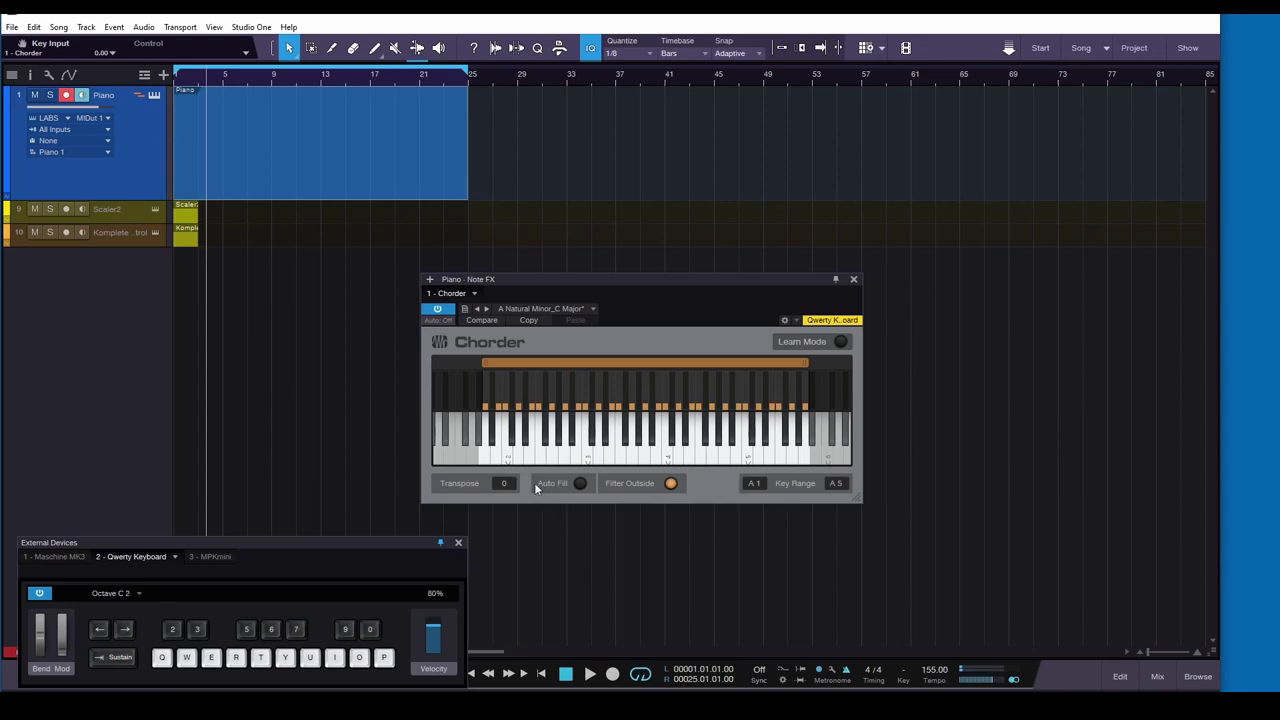
# Try the Harmonic Minor Scale preset, then revert to A Natural Minor_C Major (Transpose 3, A1–A5)
pyautogui.click(565, 462)
pyautogui.moveTo(565, 462)
pyautogui.mouseDown()
pyautogui.moveTo(652, 462)
pyautogui.moveTo(565, 463)
pyautogui.mouseUp()
pyautogui.click(567, 312)
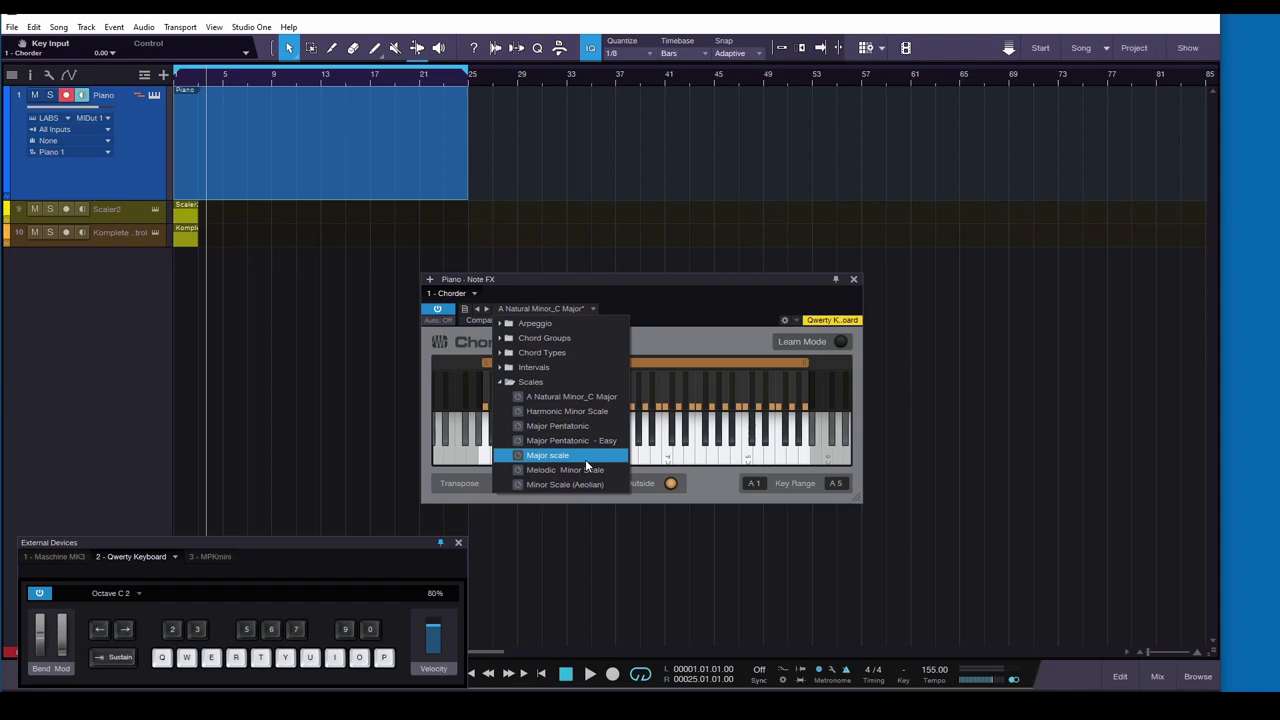
pyautogui.click(585, 411)
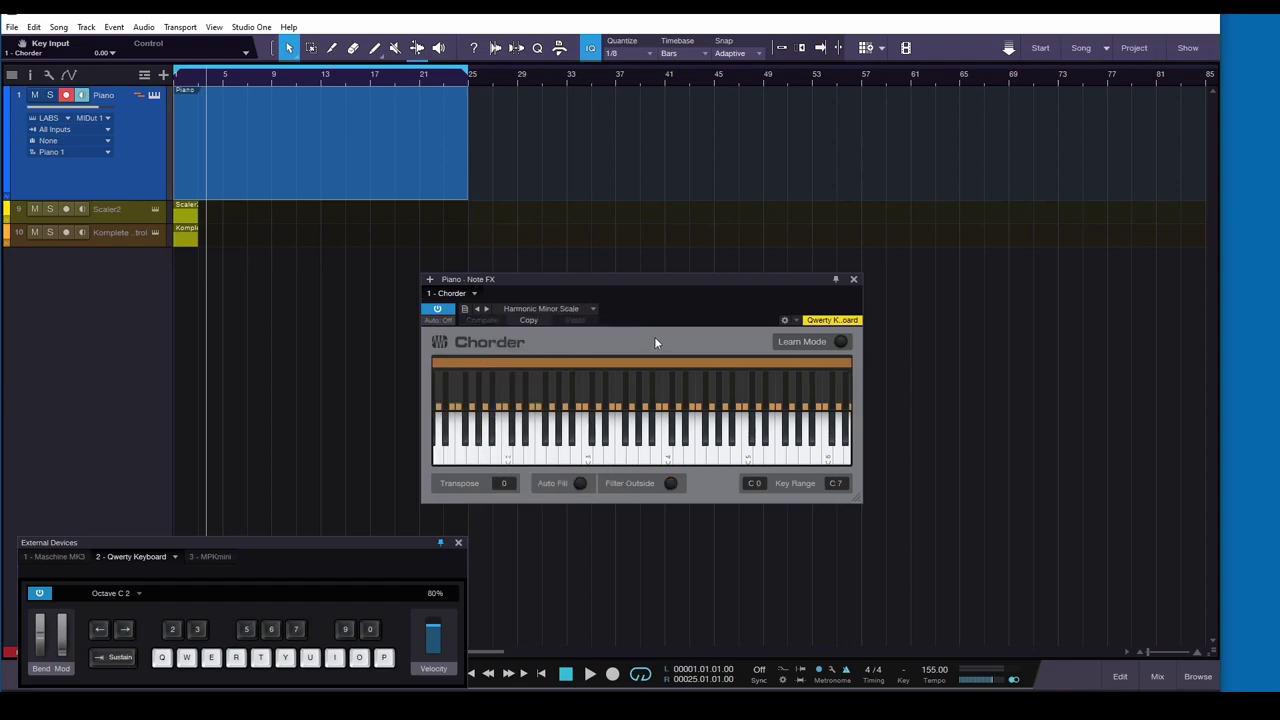
pyautogui.click(565, 309)
pyautogui.click(600, 340)
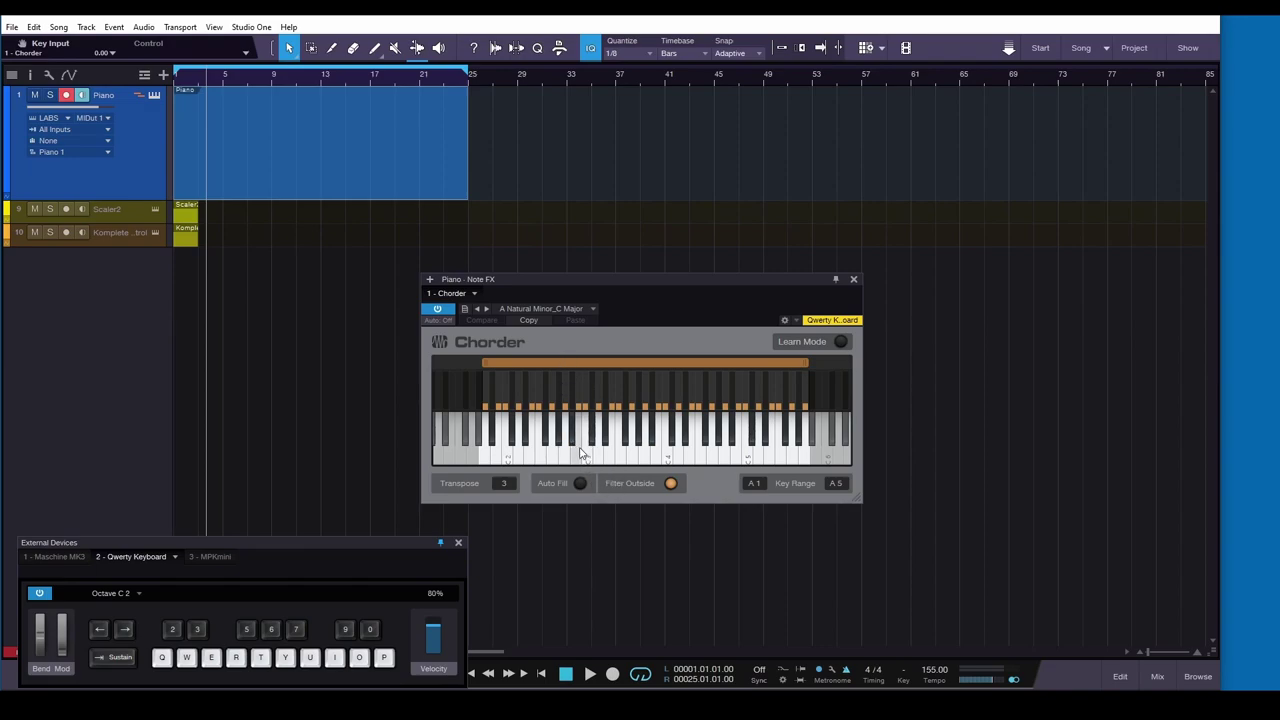
# Toggle Learn Mode on and off, then load Chorder's Scales > Melodic Minor Scale preset
pyautogui.click(841, 342)
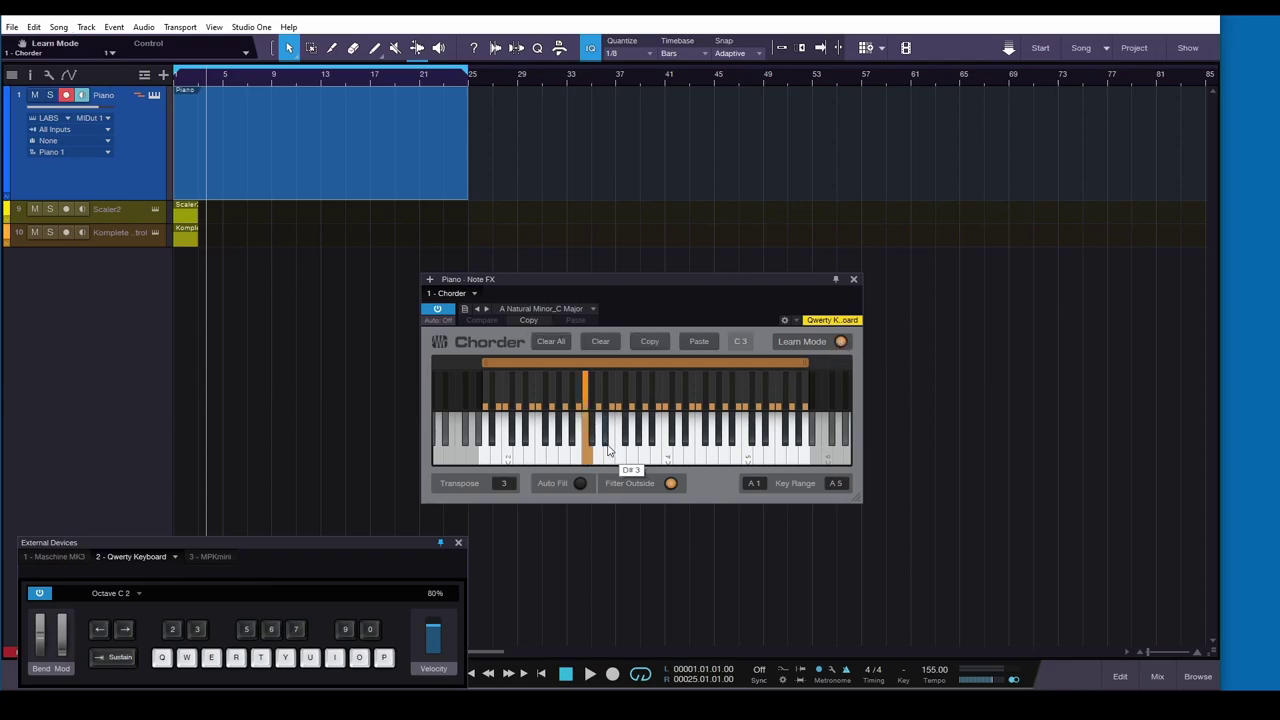
pyautogui.click(841, 342)
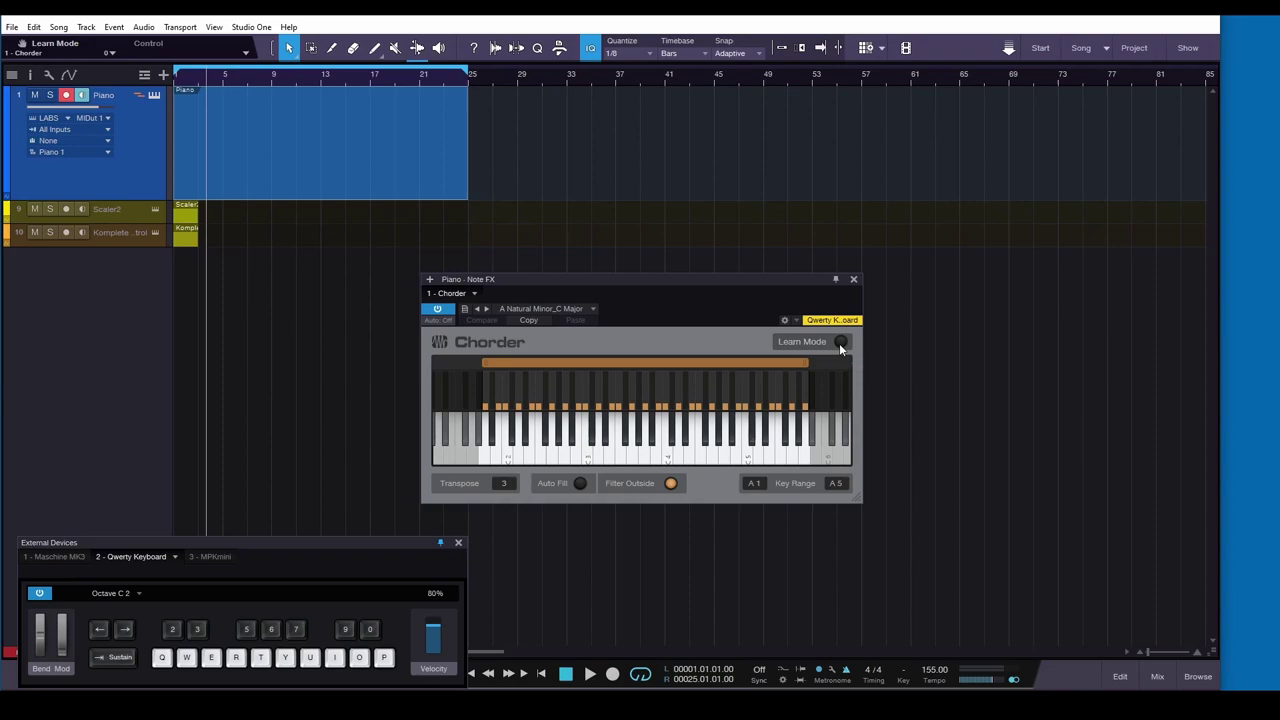
pyautogui.click(563, 309)
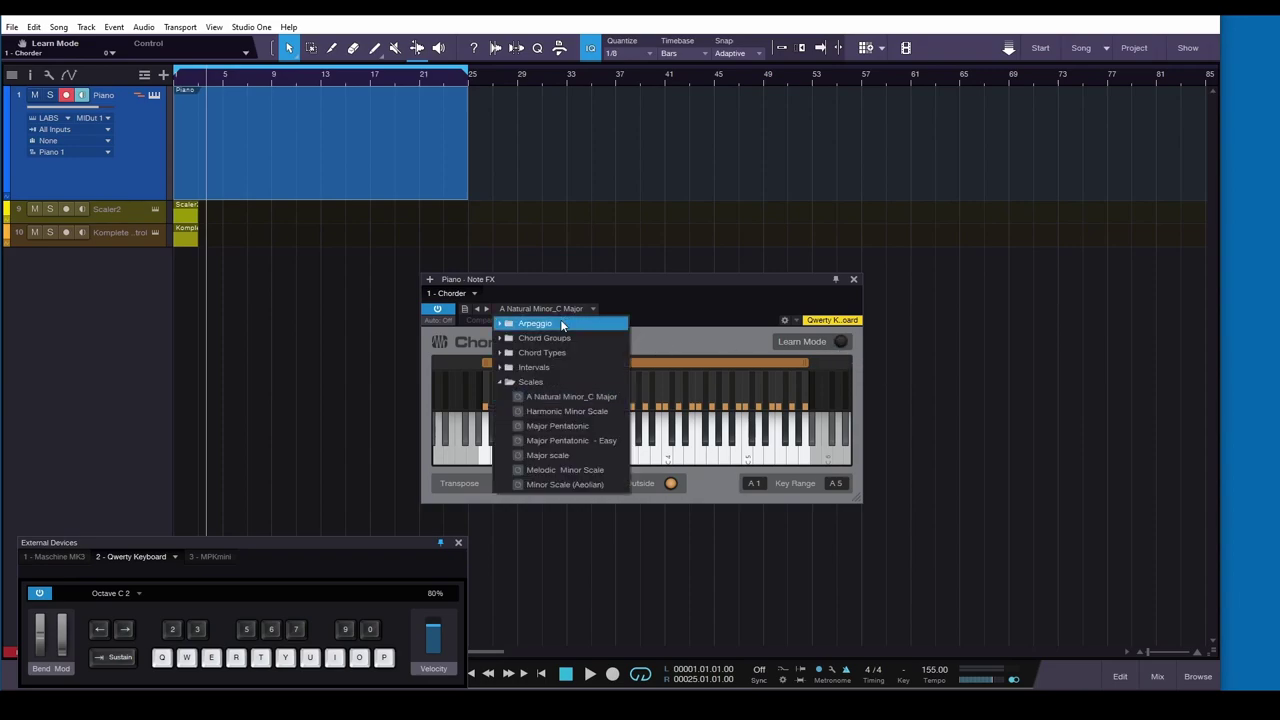
pyautogui.click(565, 469)
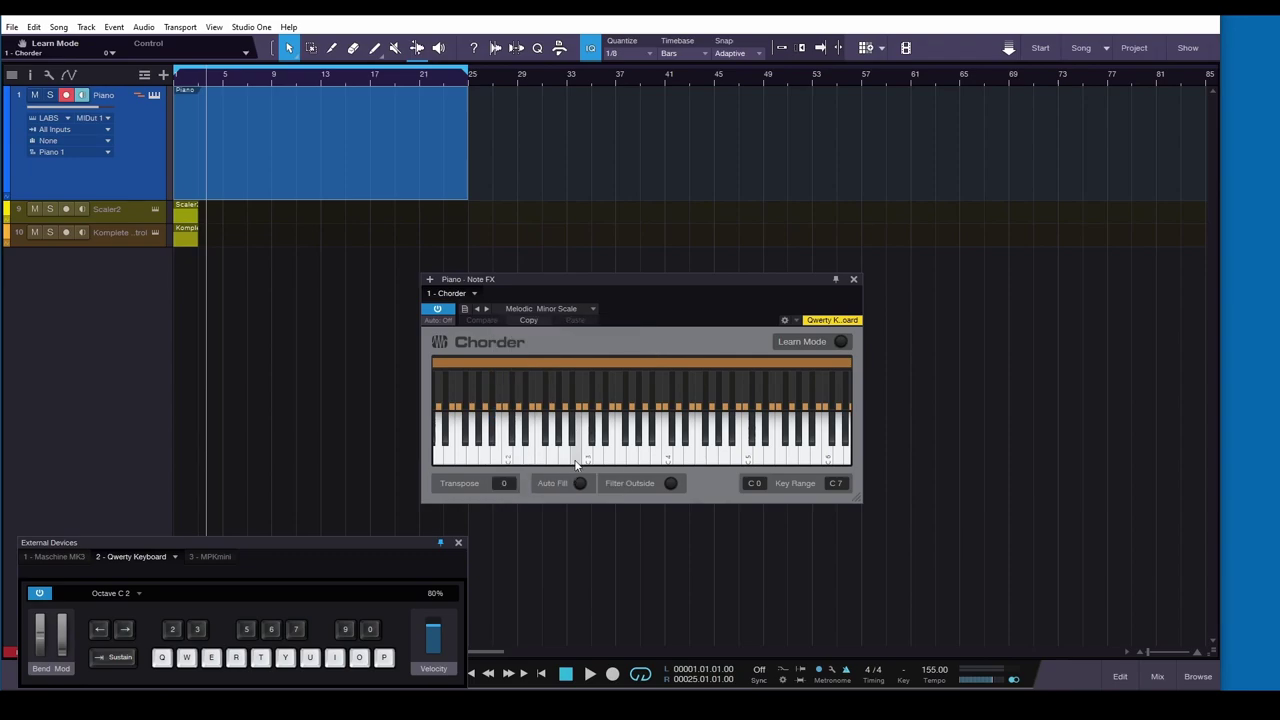
# Play a note run and chords on the QWERTY keyboard through the Melodic Minor Scale
pyautogui.press('q')
pyautogui.press('e')
pyautogui.press('t')
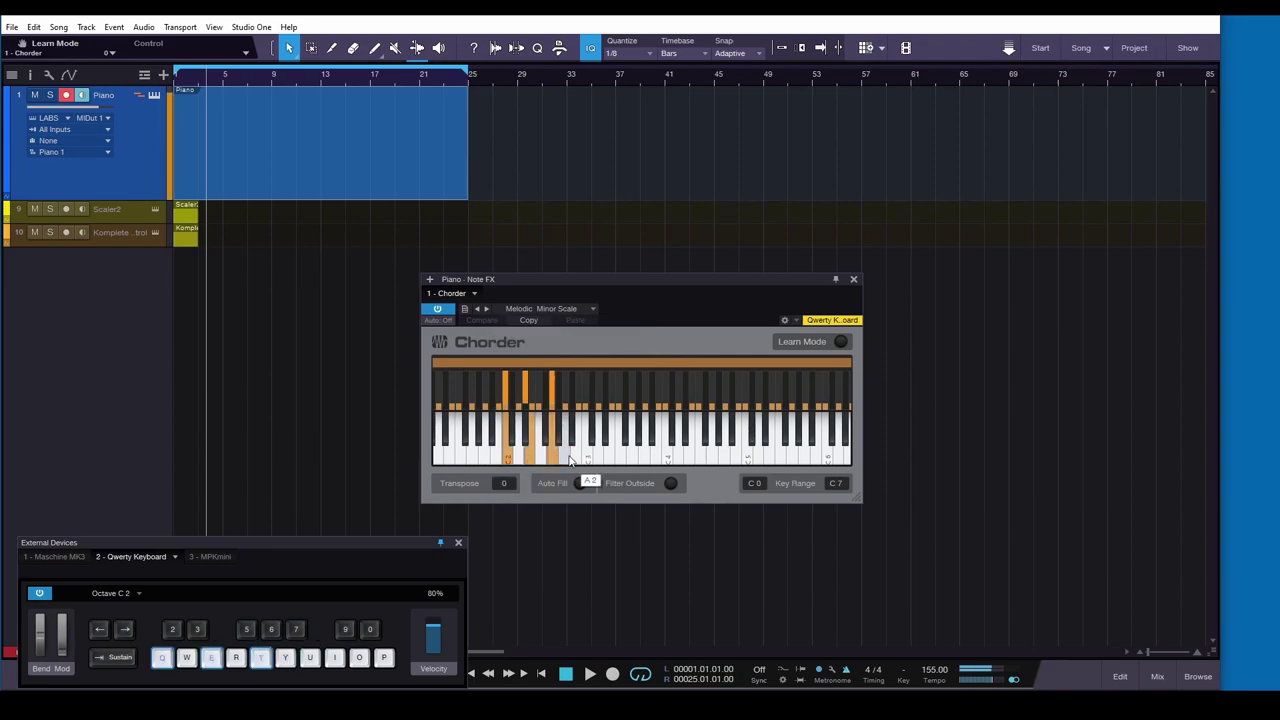
pyautogui.press('u')
pyautogui.press('i')
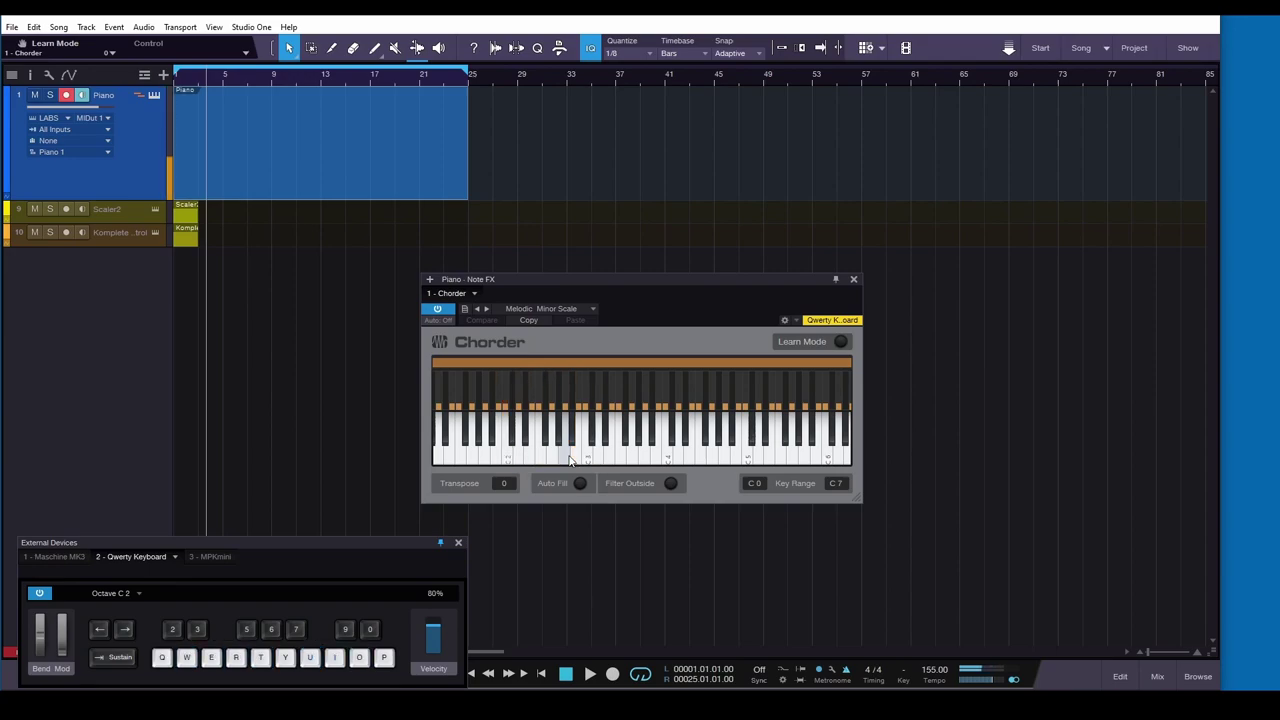
pyautogui.press('q')
pyautogui.press('w')
# Load the Arpeggio > Major Triad preset (C1–C4) and sweep notes across Chorder's keyboard
pyautogui.click(553, 309)
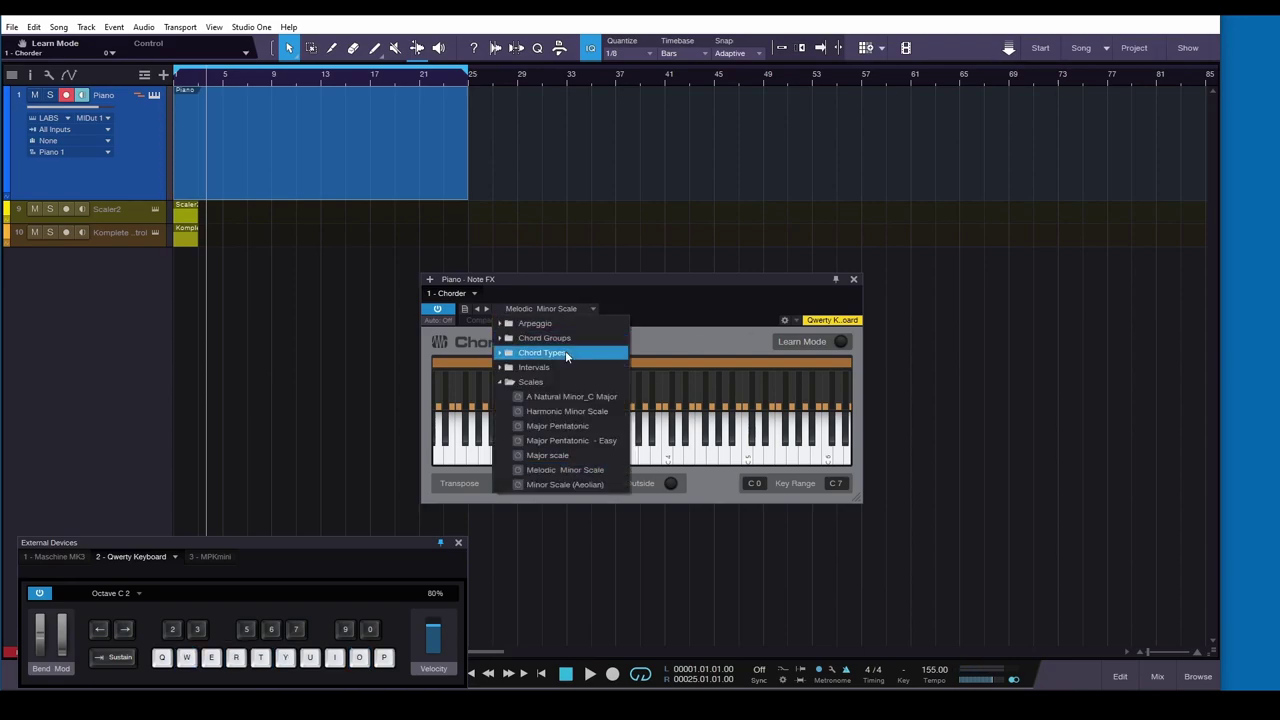
pyautogui.click(500, 385)
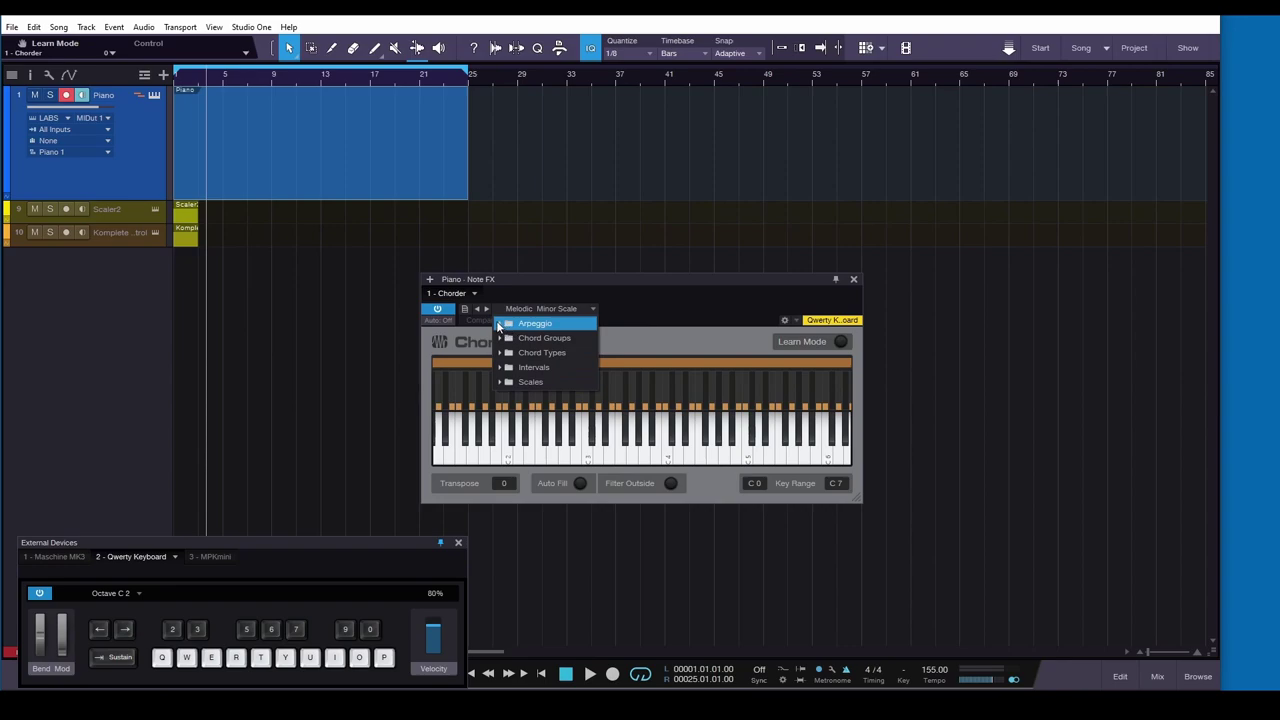
pyautogui.click(500, 323)
pyautogui.click(527, 338)
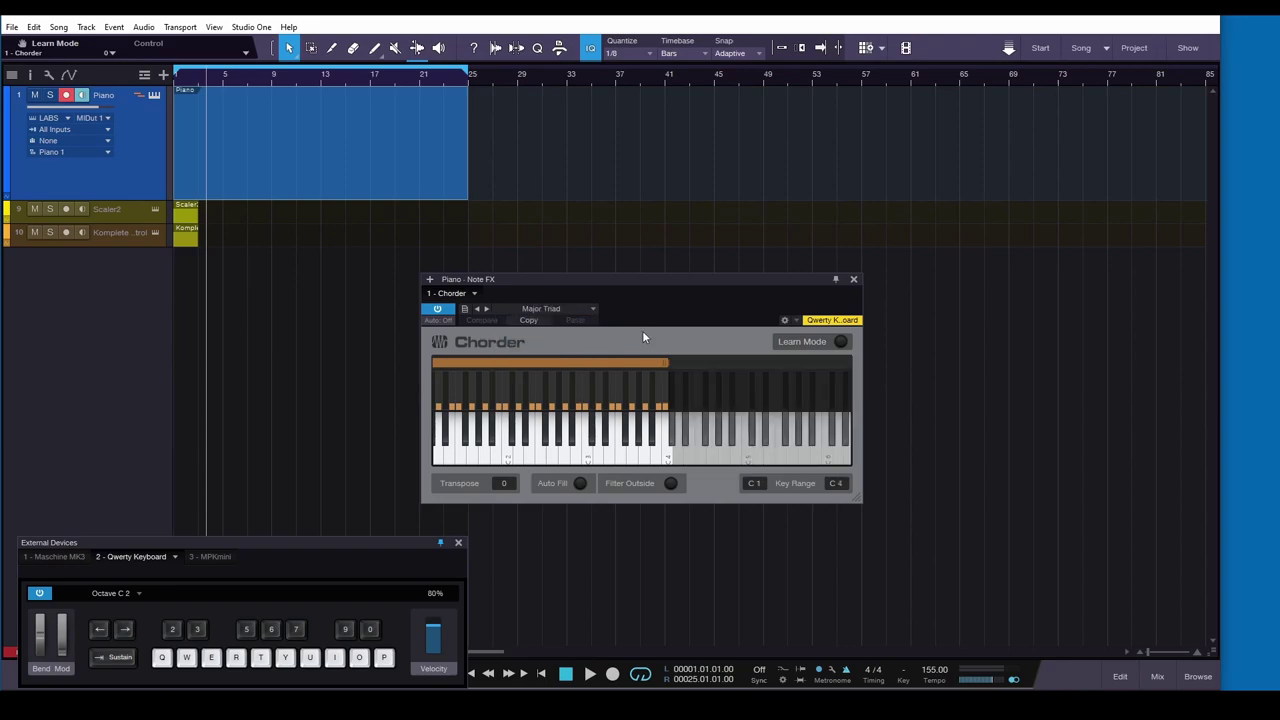
pyautogui.scroll(3, 602, 381)
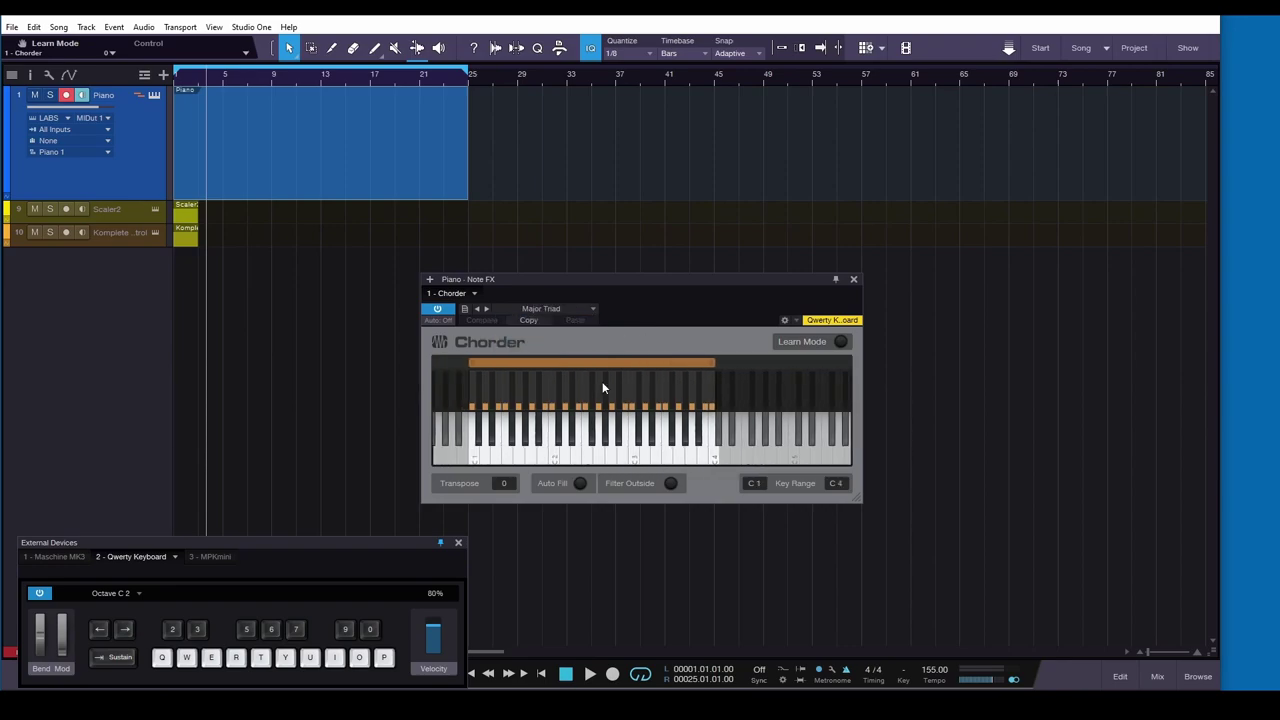
pyautogui.click(487, 455)
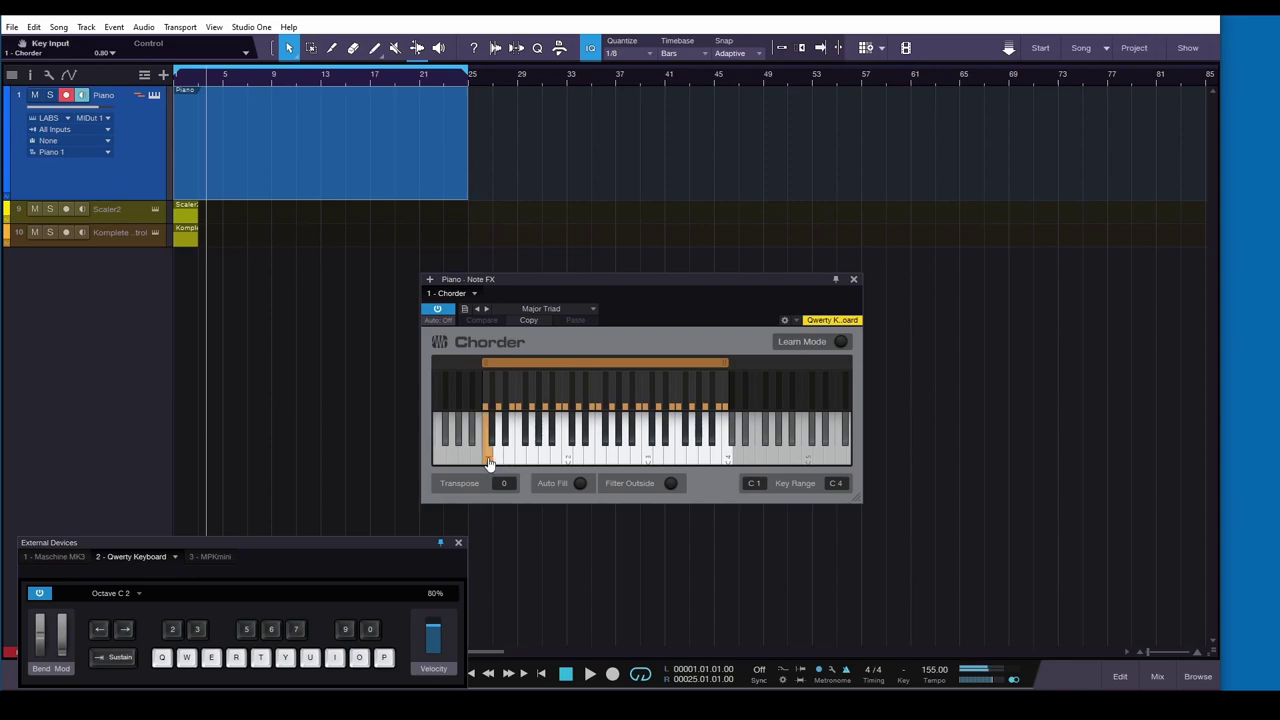
pyautogui.click(519, 457)
pyautogui.moveTo(519, 457)
pyautogui.mouseDown()
pyautogui.moveTo(697, 455)
pyautogui.moveTo(536, 455)
pyautogui.moveTo(590, 455)
pyautogui.mouseUp()
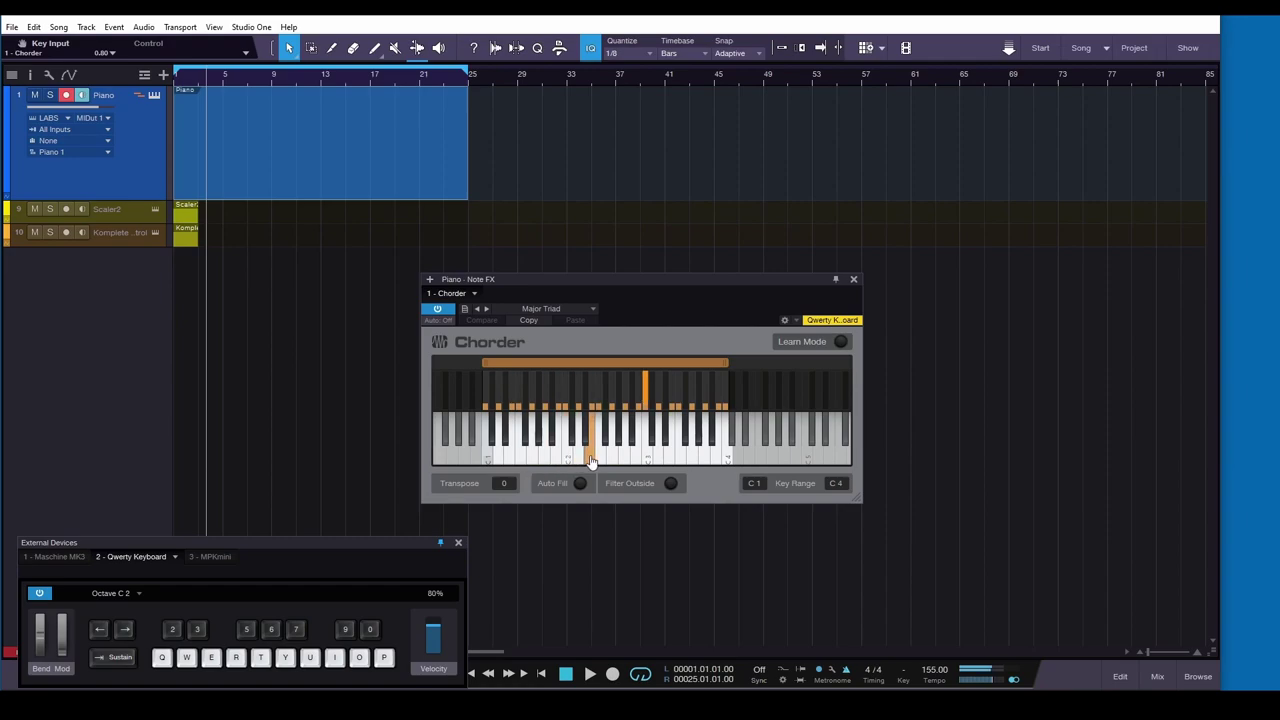
# Play chords and single notes through the Major Triad preset on the QWERTY keyboard
pyautogui.press('w')
pyautogui.press('t')
pyautogui.press('i')
pyautogui.press('e')
pyautogui.press('r')
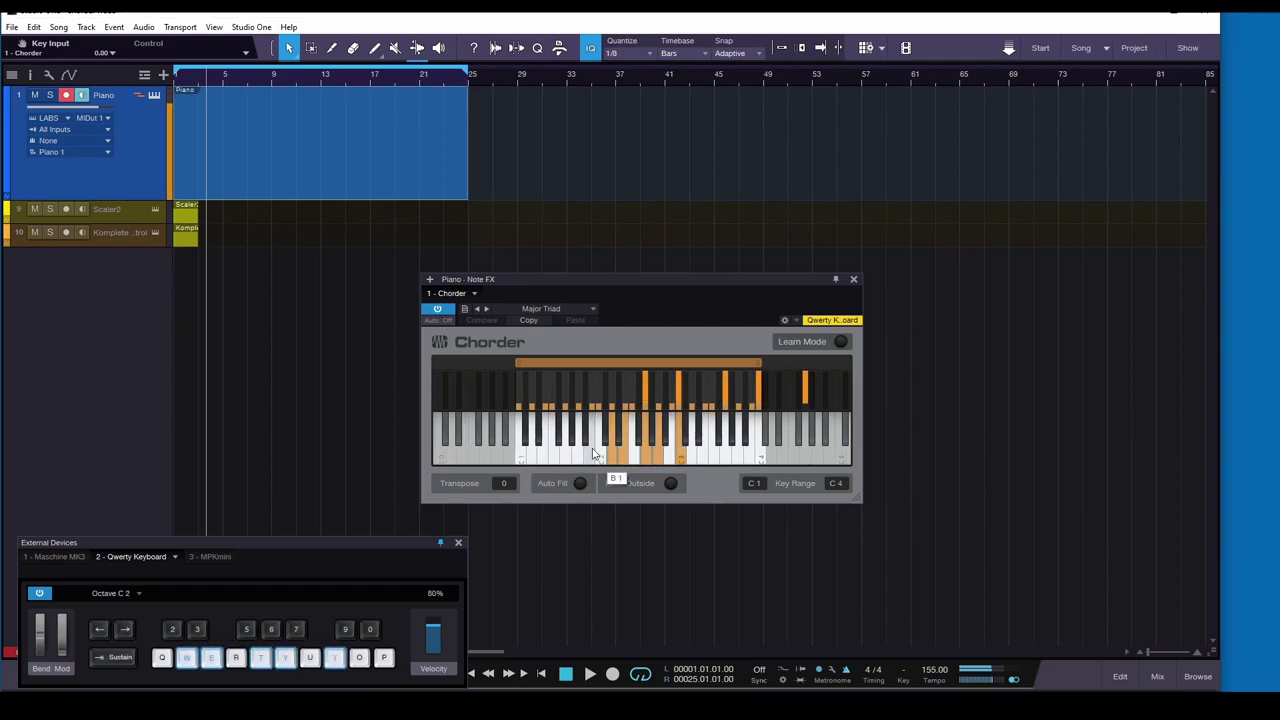
pyautogui.press('q')
pyautogui.press('y')
pyautogui.press('u')
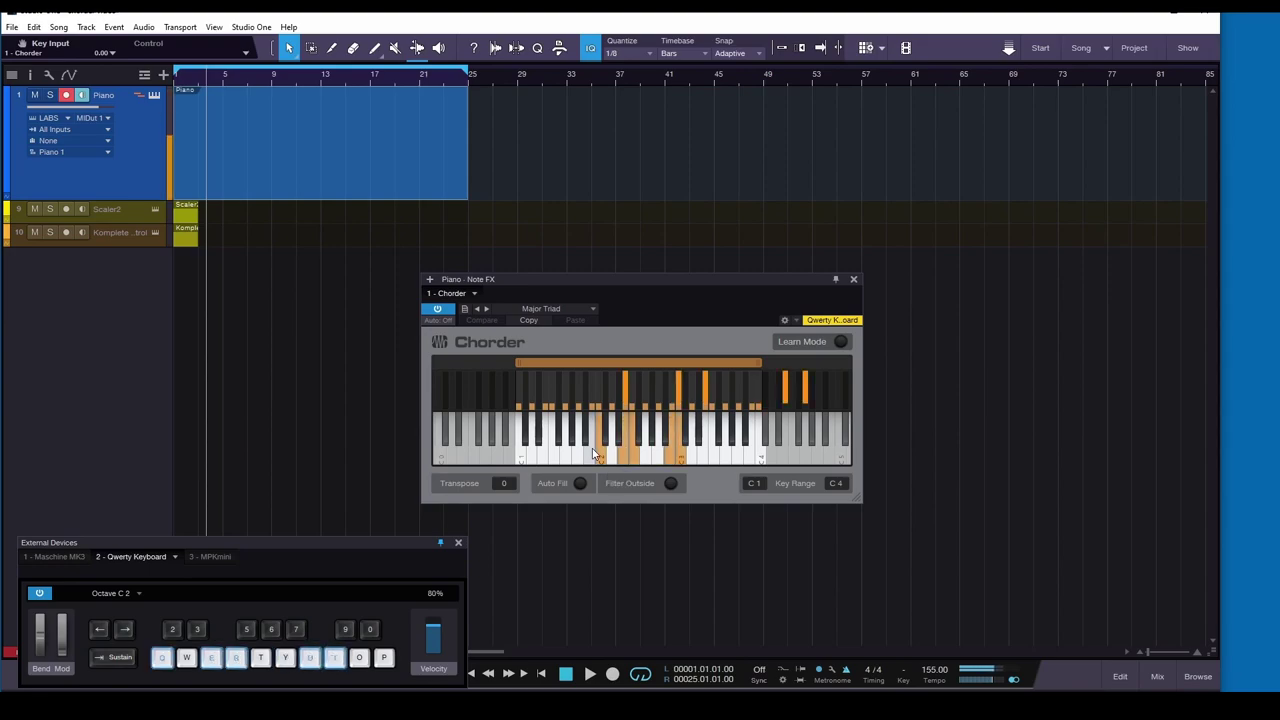
pyautogui.press('y')
pyautogui.press('y')
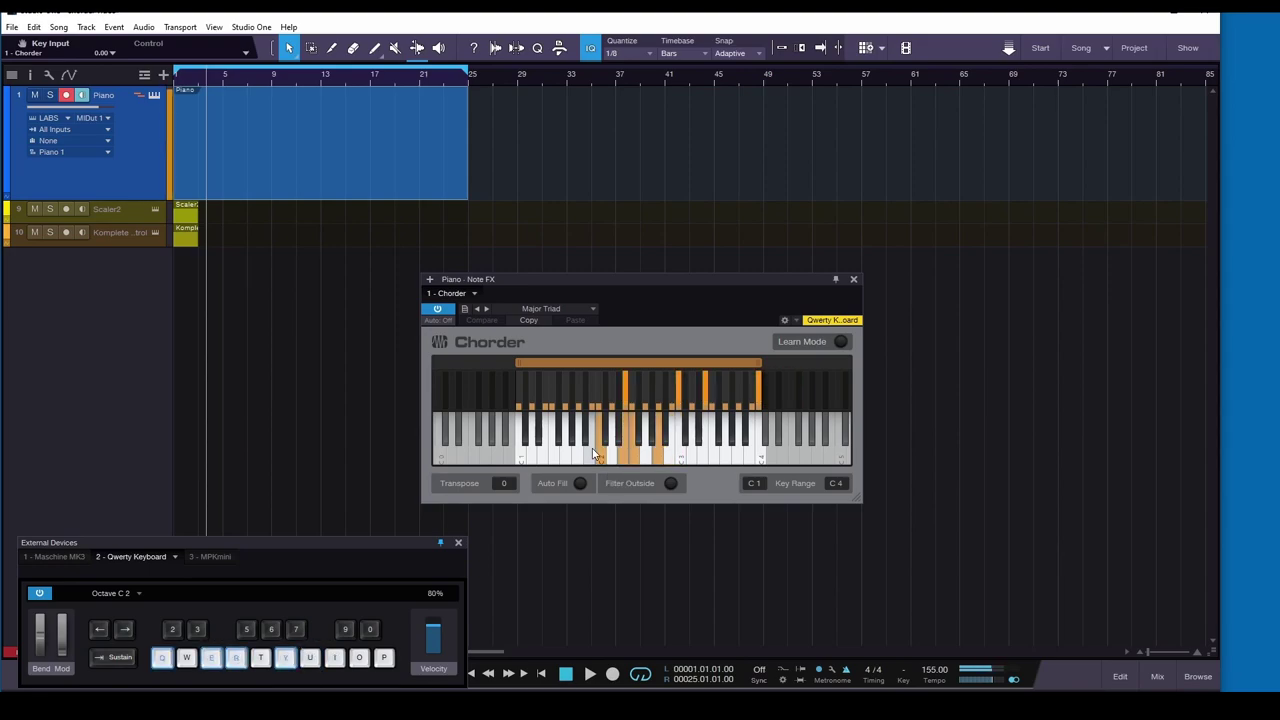
pyautogui.press('y')
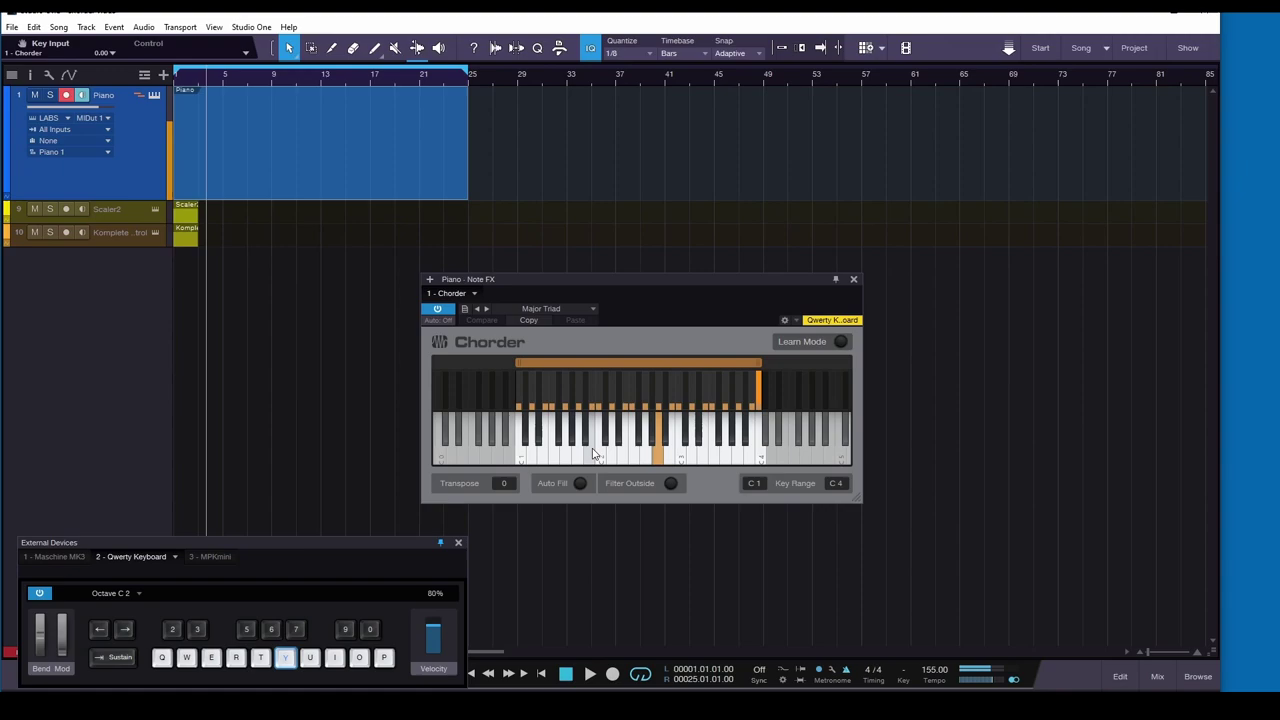
pyautogui.press('q')
pyautogui.press('w')
pyautogui.press('t')
pyautogui.press('y')
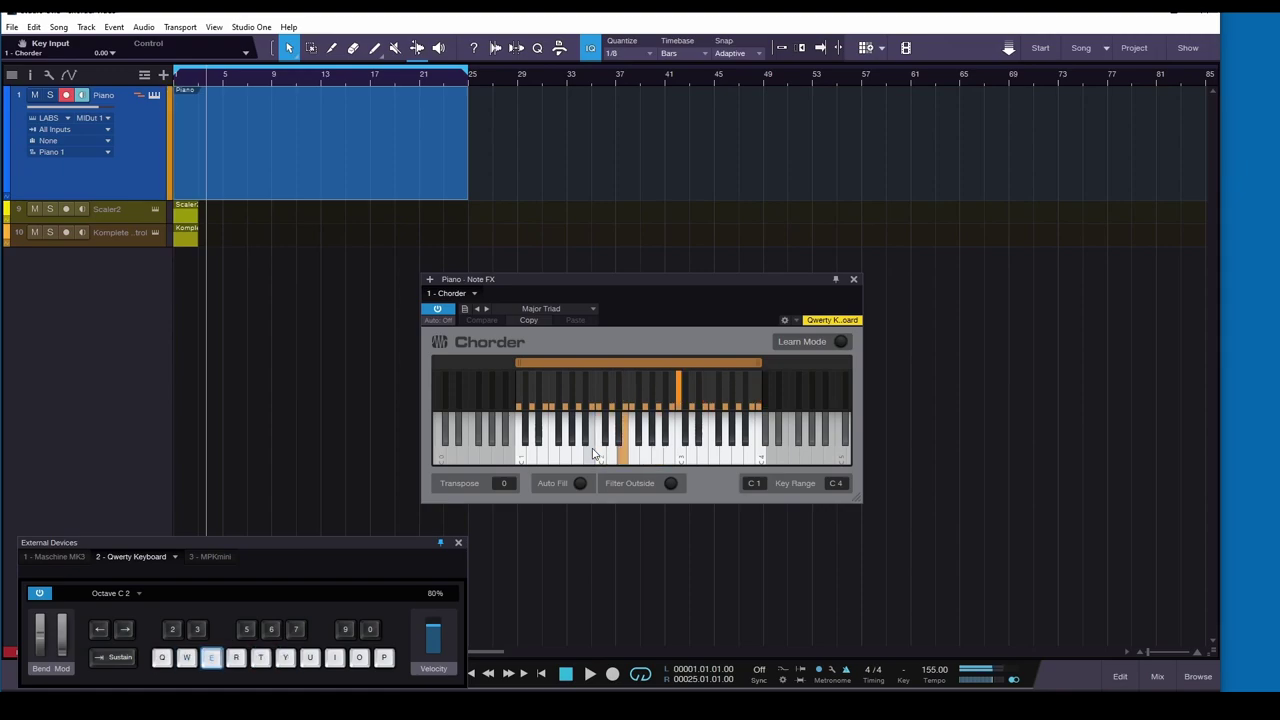
# Load Chorder's Minor Triad preset and play a run of notes through it
pyautogui.click(558, 313)
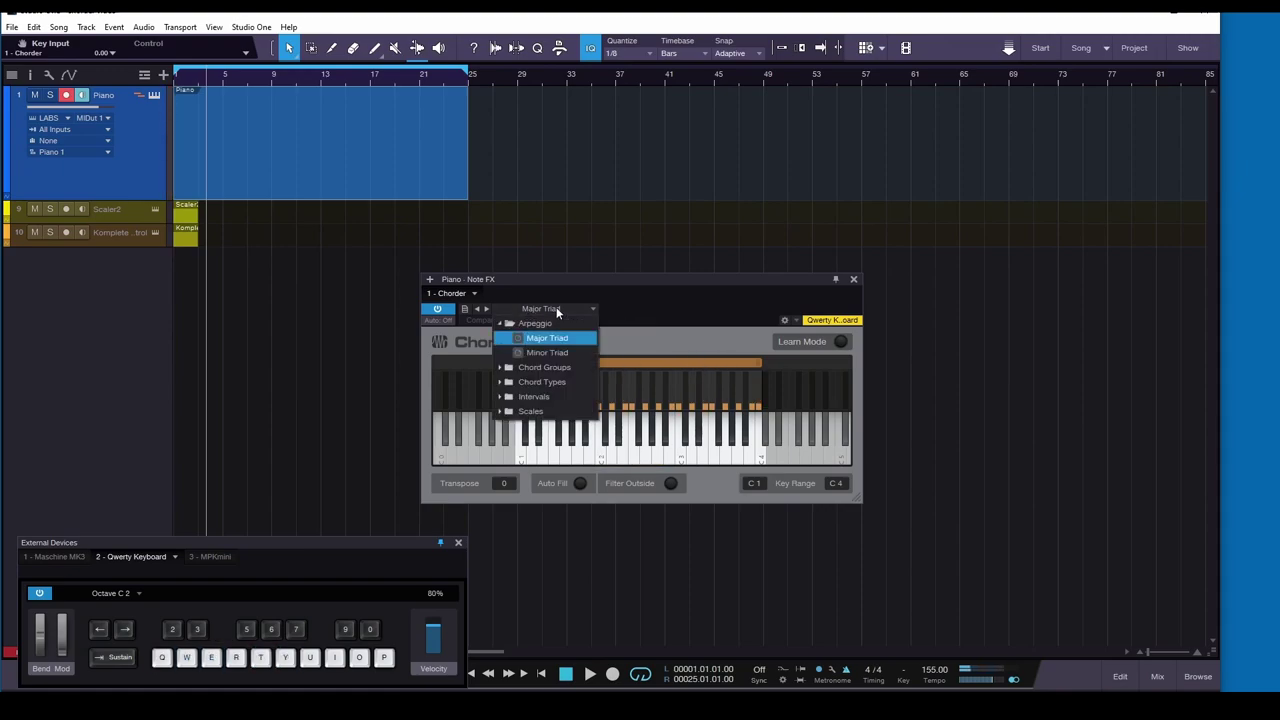
pyautogui.click(565, 358)
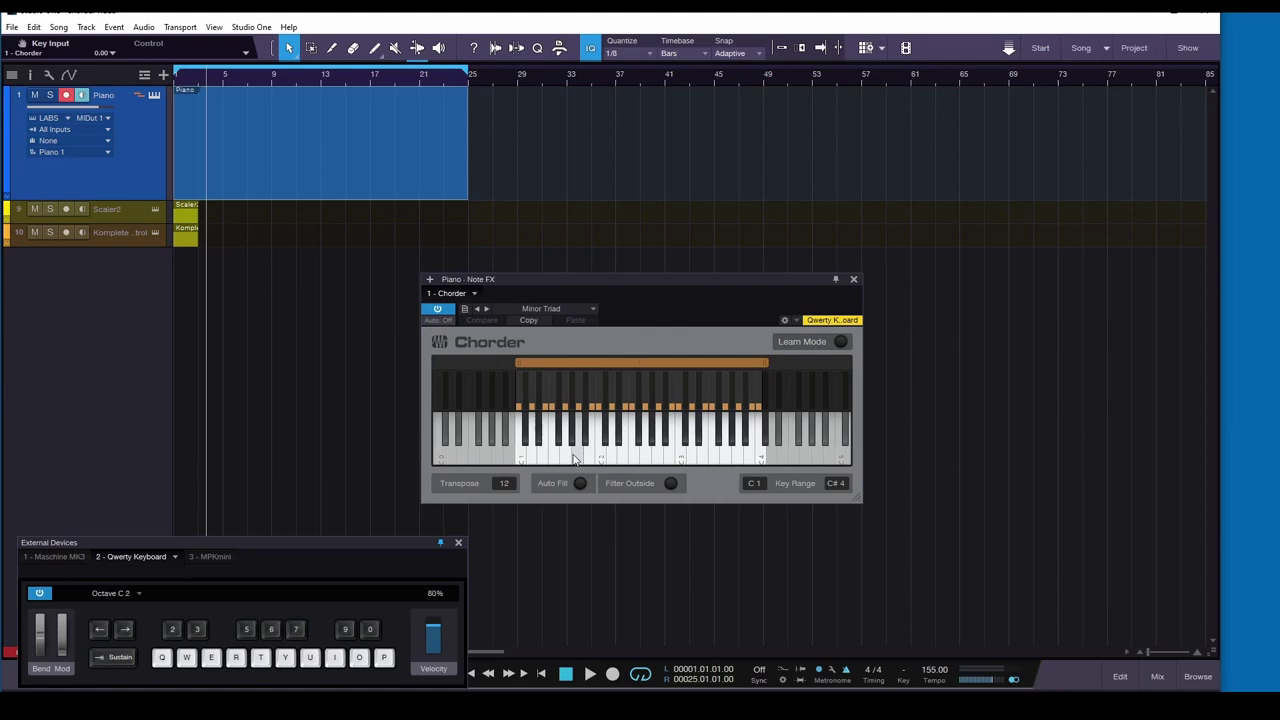
pyautogui.press('q')
pyautogui.press('e')
pyautogui.press('u')
pyautogui.press('i')
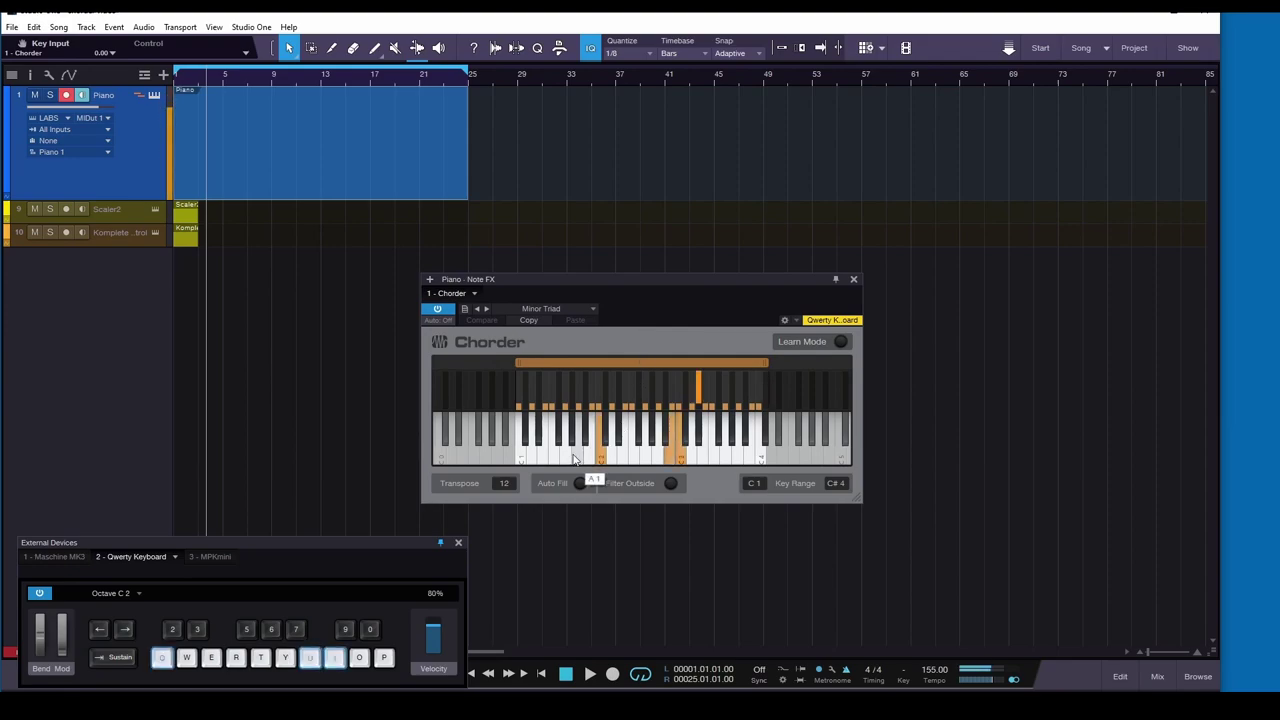
pyautogui.press('t')
pyautogui.press('y')
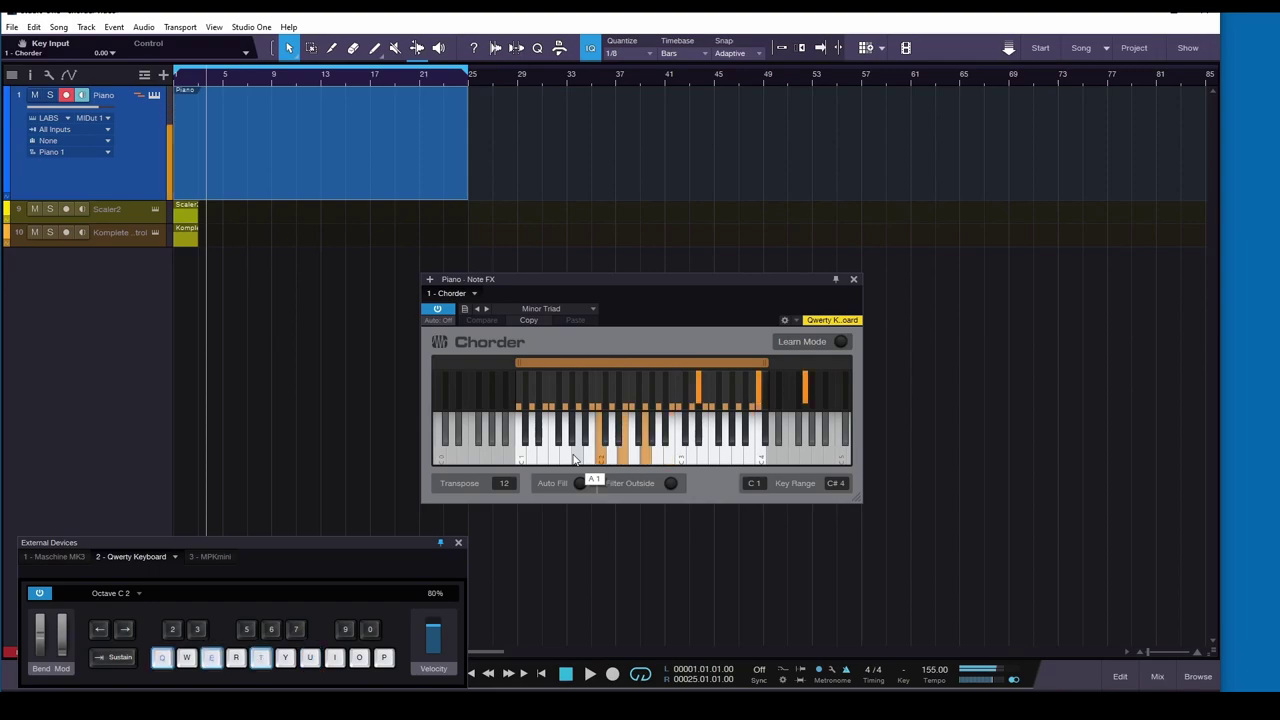
# Audition several more chords through Chorder on the QWERTY keyboard
pyautogui.press('r')
pyautogui.press('w')
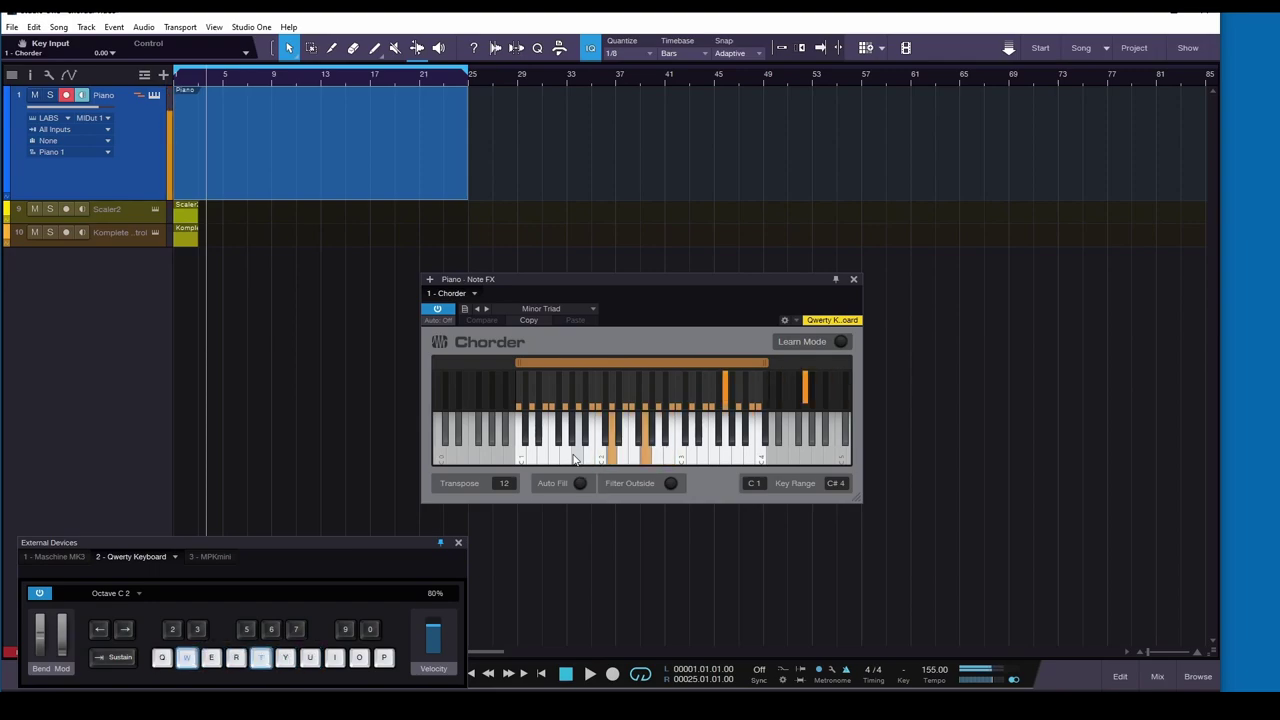
pyautogui.press('q')
pyautogui.press('e')
pyautogui.press('t')
pyautogui.press('q')
pyautogui.press('y')
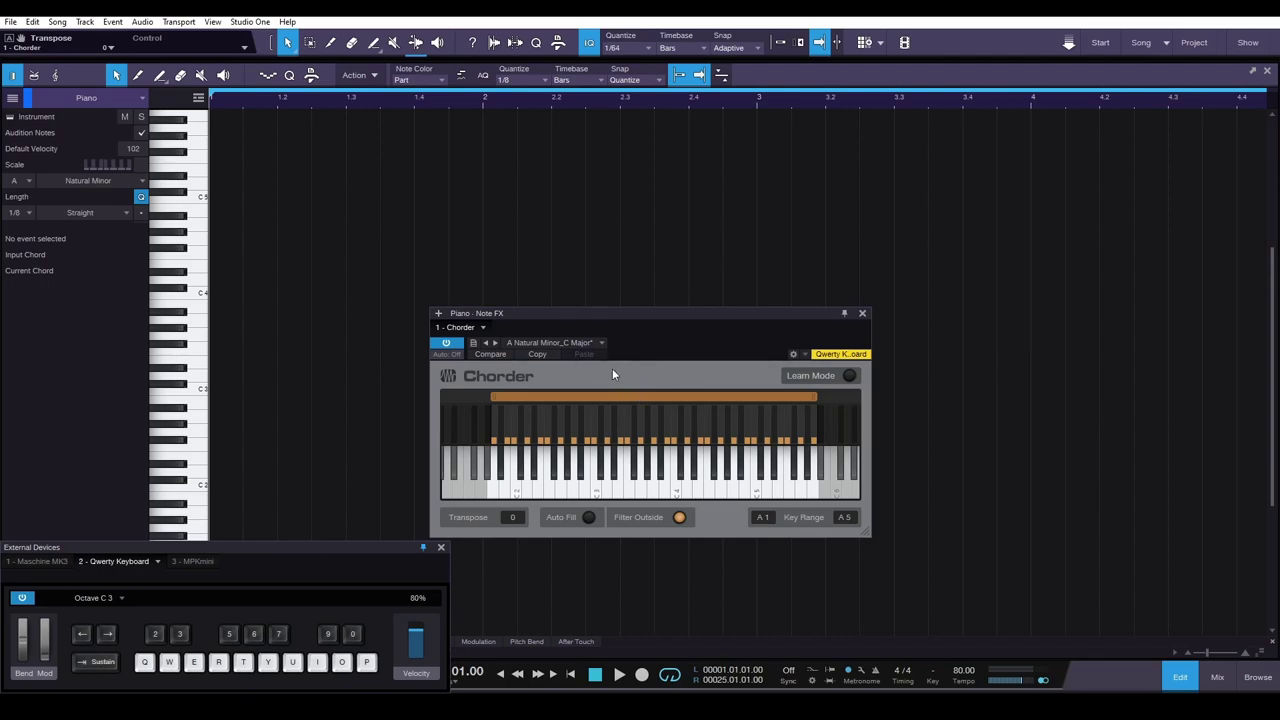
# Reload Chorder's Scales > A Natural Minor_C Major preset and close the preset list
pyautogui.click(590, 342)
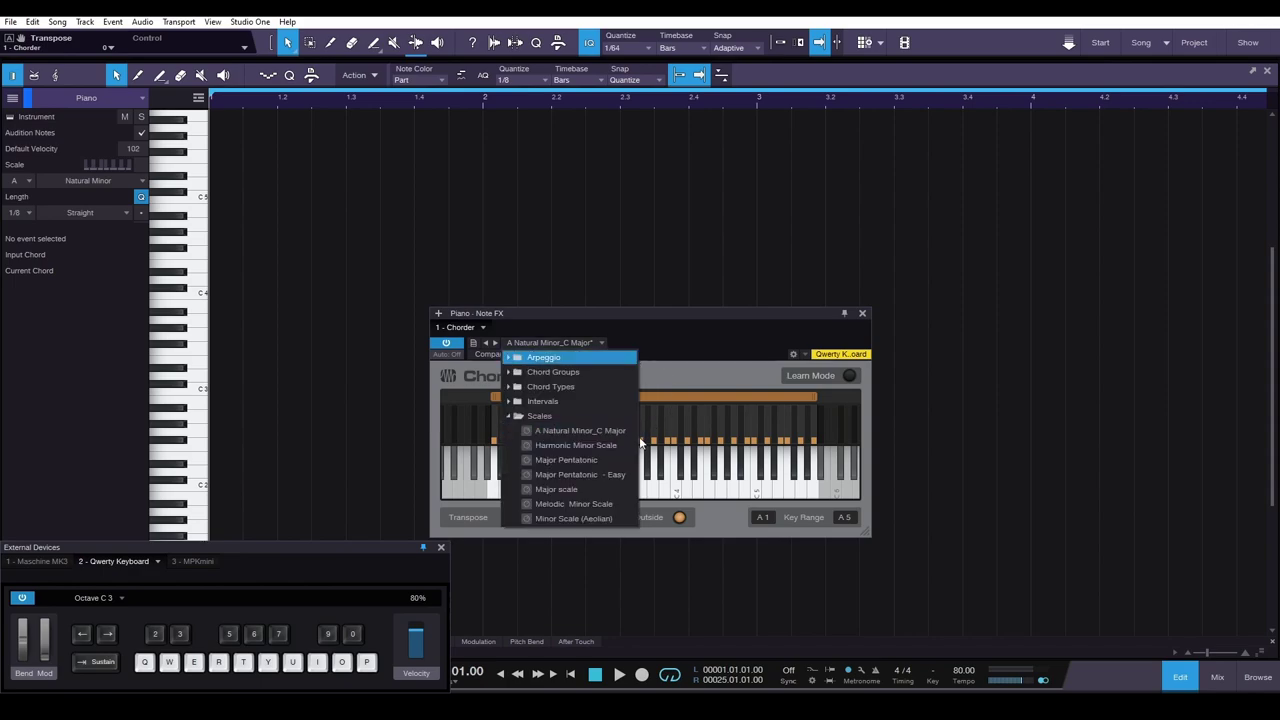
pyautogui.click(611, 431)
pyautogui.click(660, 364)
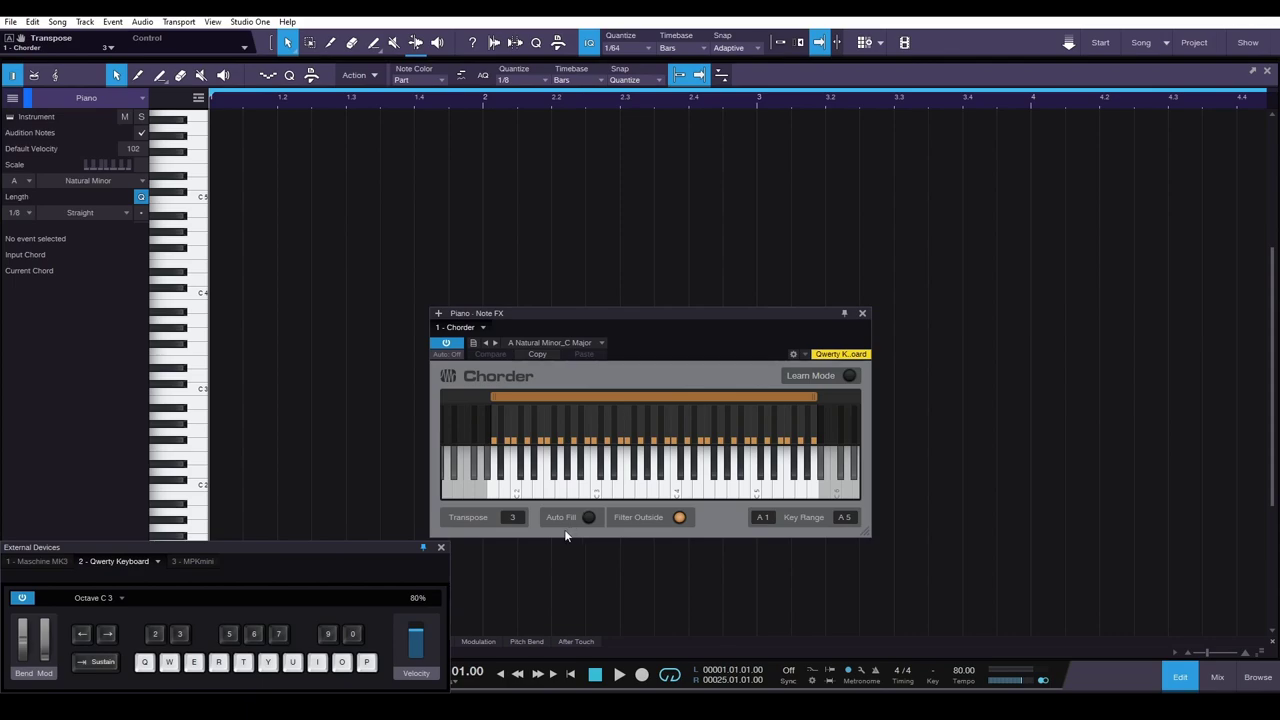
# Drag Chorder's Transpose to 2 and audition notes across its keyboard
pyautogui.moveTo(510, 519); pyautogui.dragTo(519, 525)
pyautogui.moveTo(519, 525); pyautogui.dragTo(518, 490)
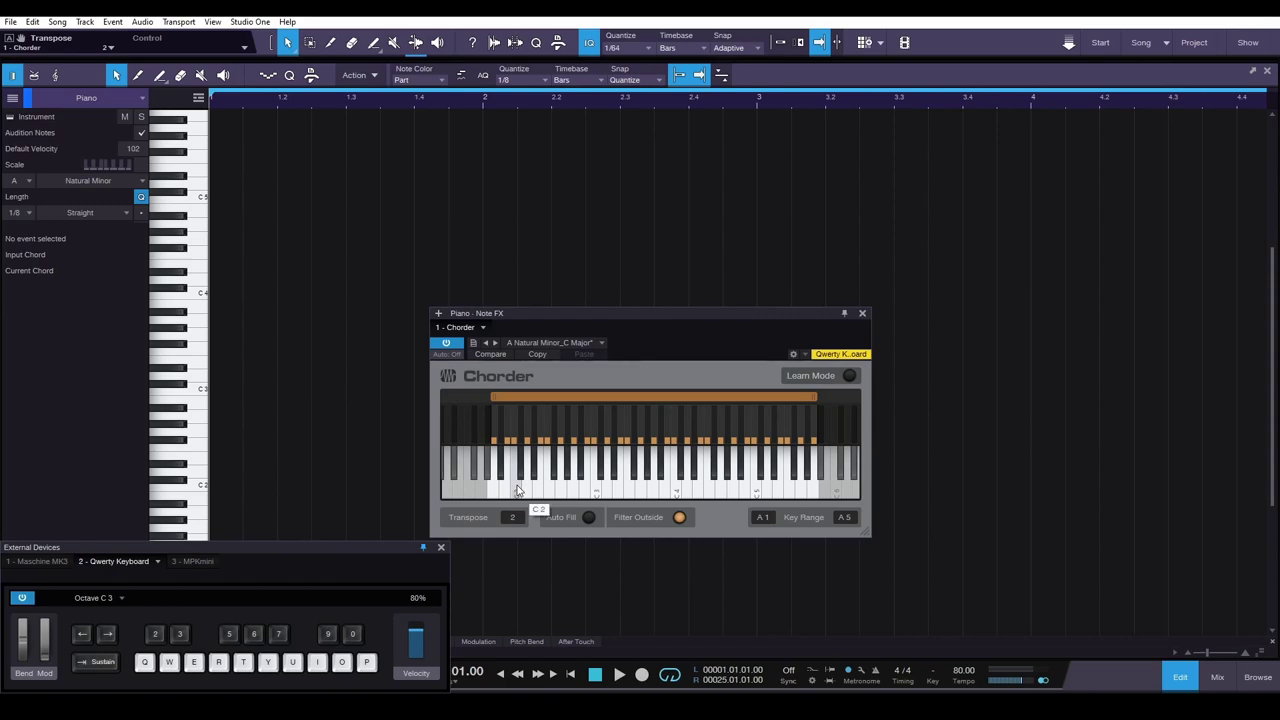
pyautogui.moveTo(518, 490); pyautogui.dragTo(549, 496)
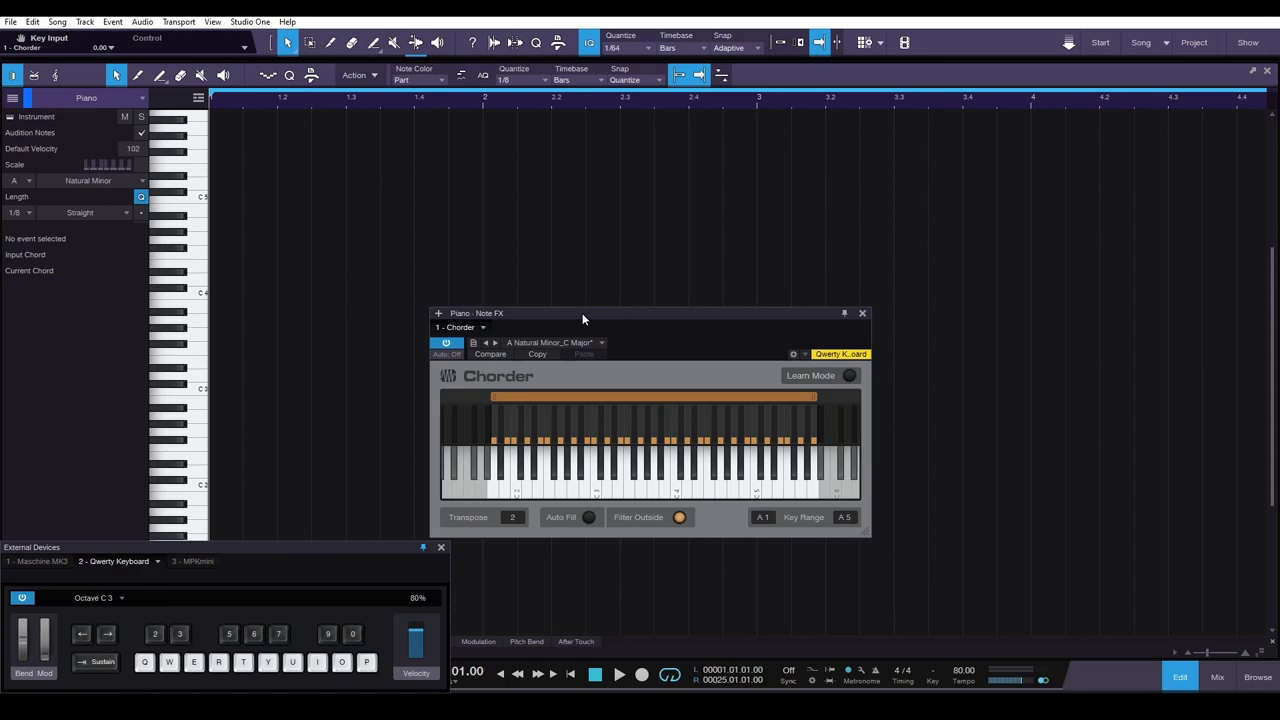
# Record a C, Dm, Em and higher-chord progression into the Piano part through Chorder
pyautogui.press('KP_Multiply')
pyautogui.hotkey('q', 'e', 't')
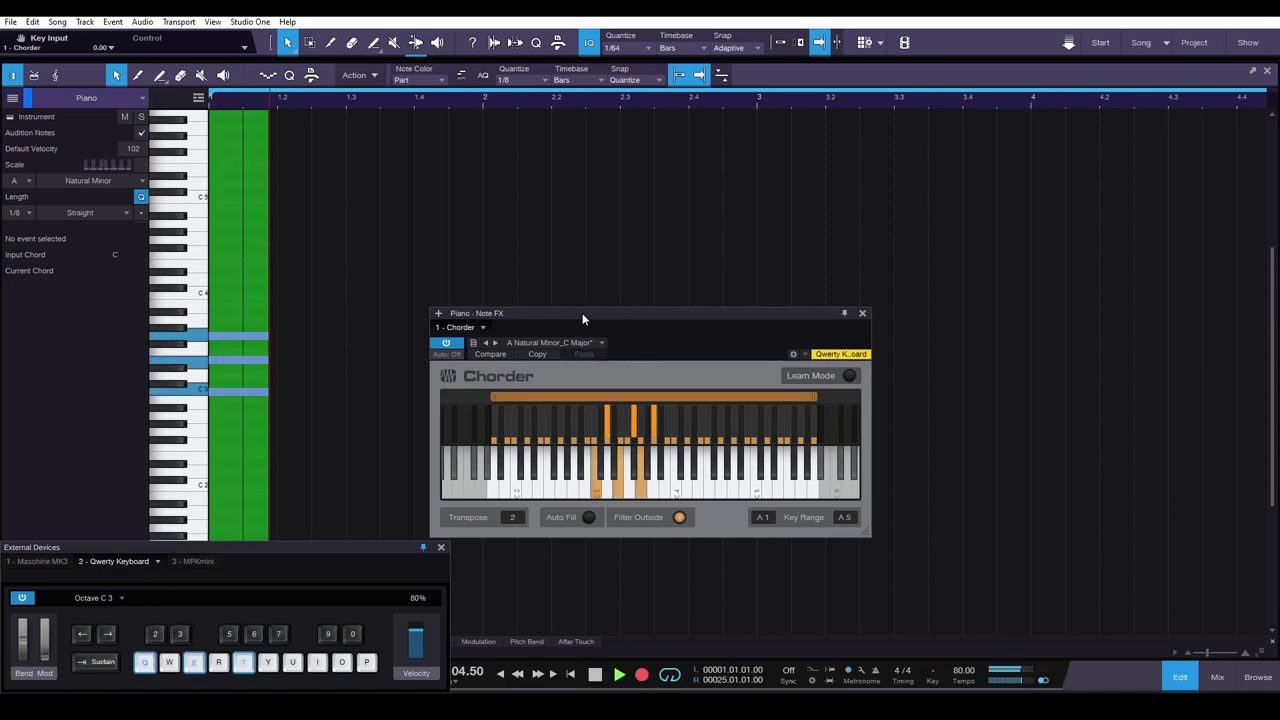
pyautogui.hotkey('w', 'r', 'y')
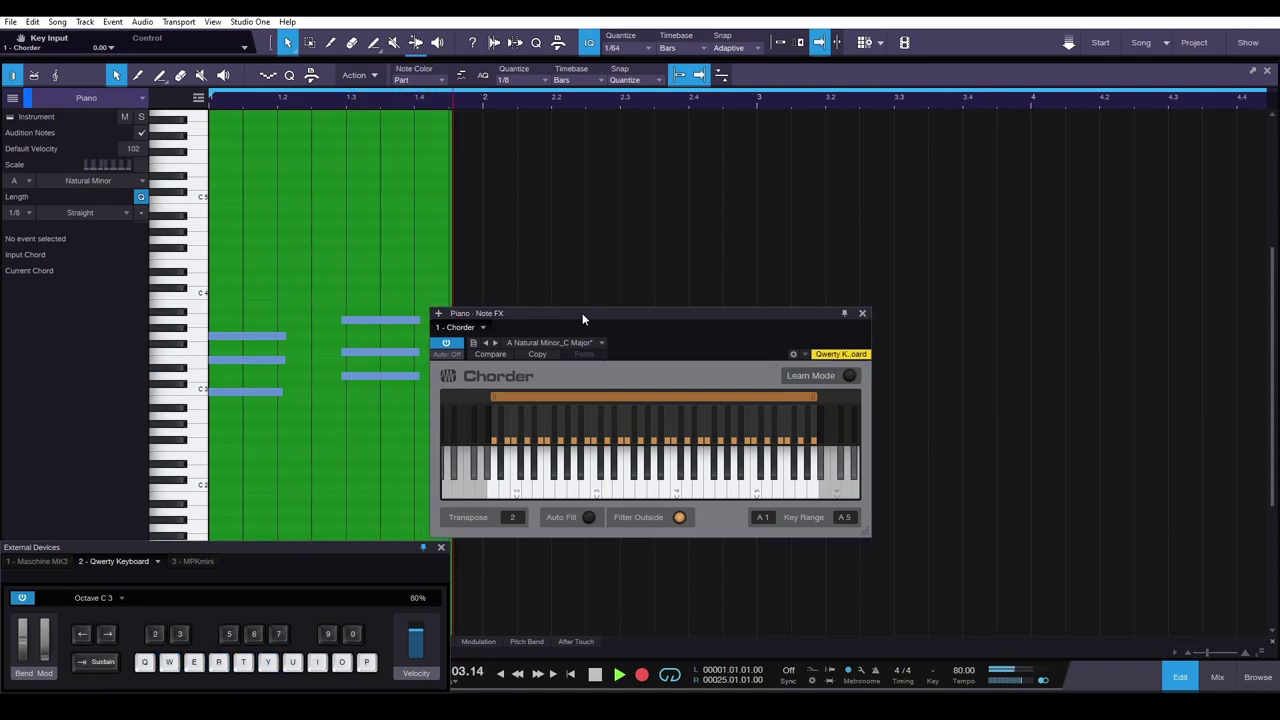
pyautogui.hotkey('e', 't', 'u')
pyautogui.hotkey('r', 'y', 'i')
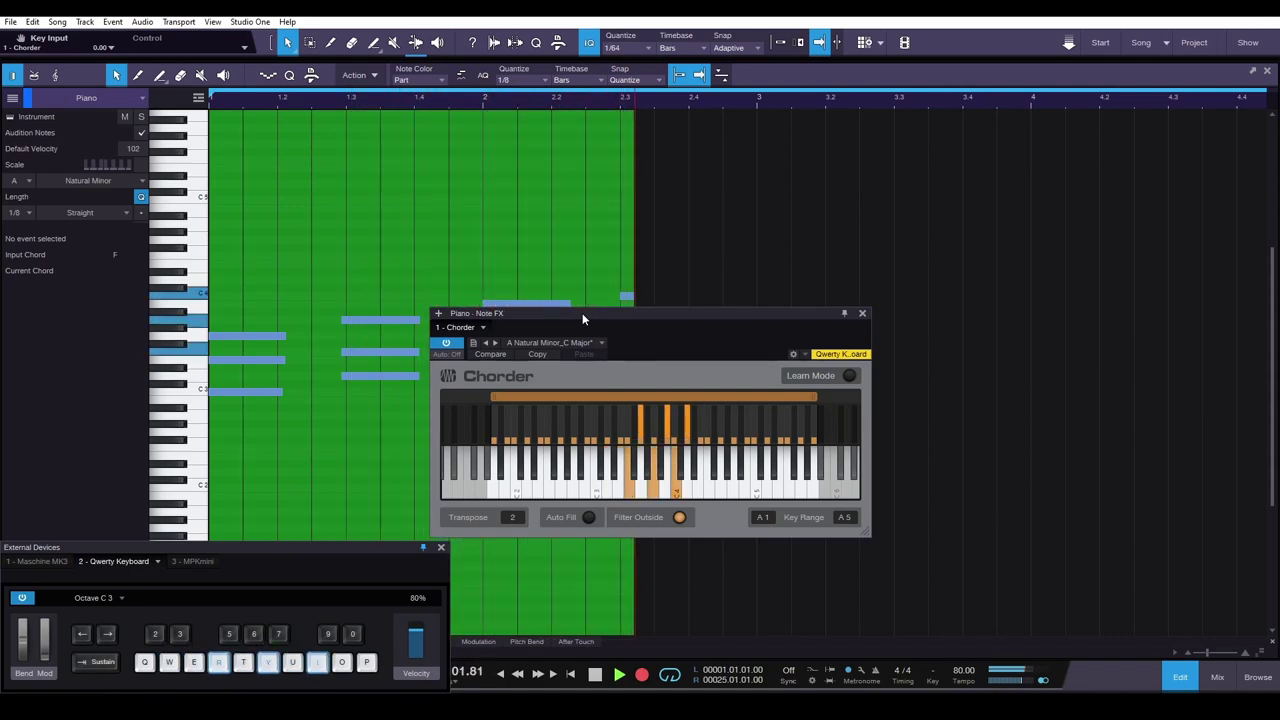
pyautogui.hotkey('e', 't', 'u')
pyautogui.press('space')
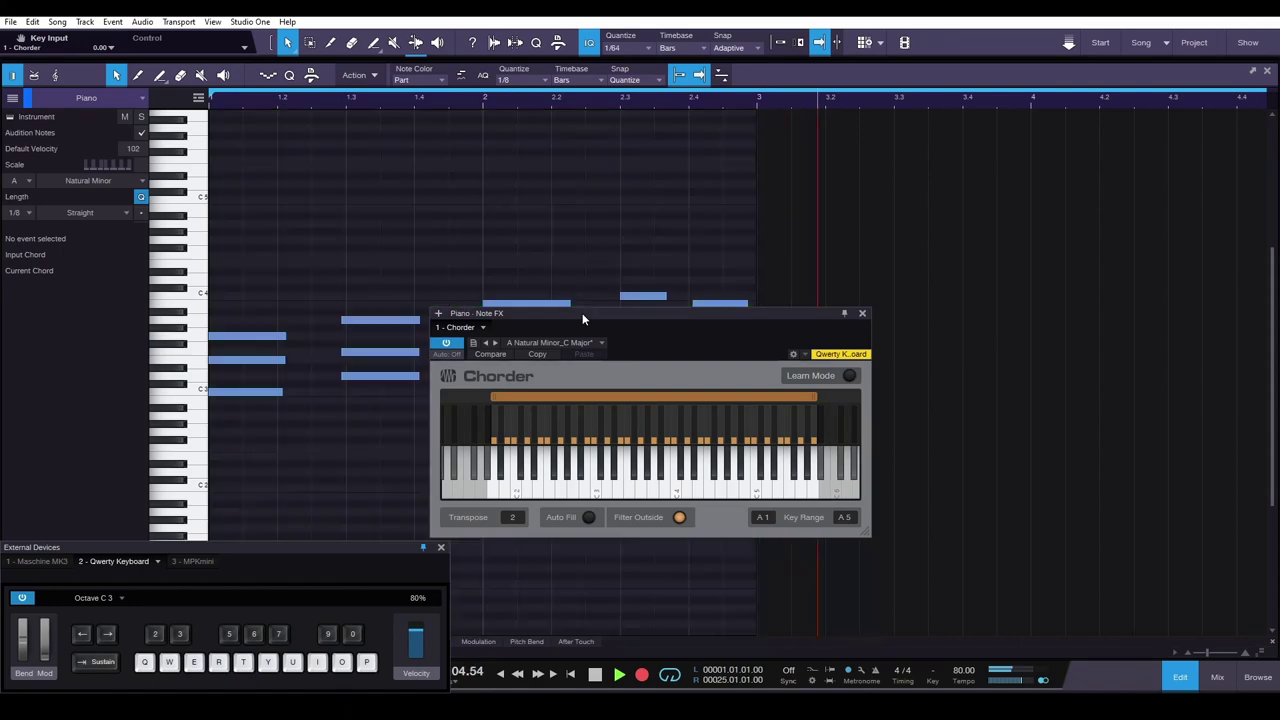
# Move the Chorder window off the notes and play back the recorded progression
pyautogui.moveTo(599, 312); pyautogui.dragTo(833, 368)
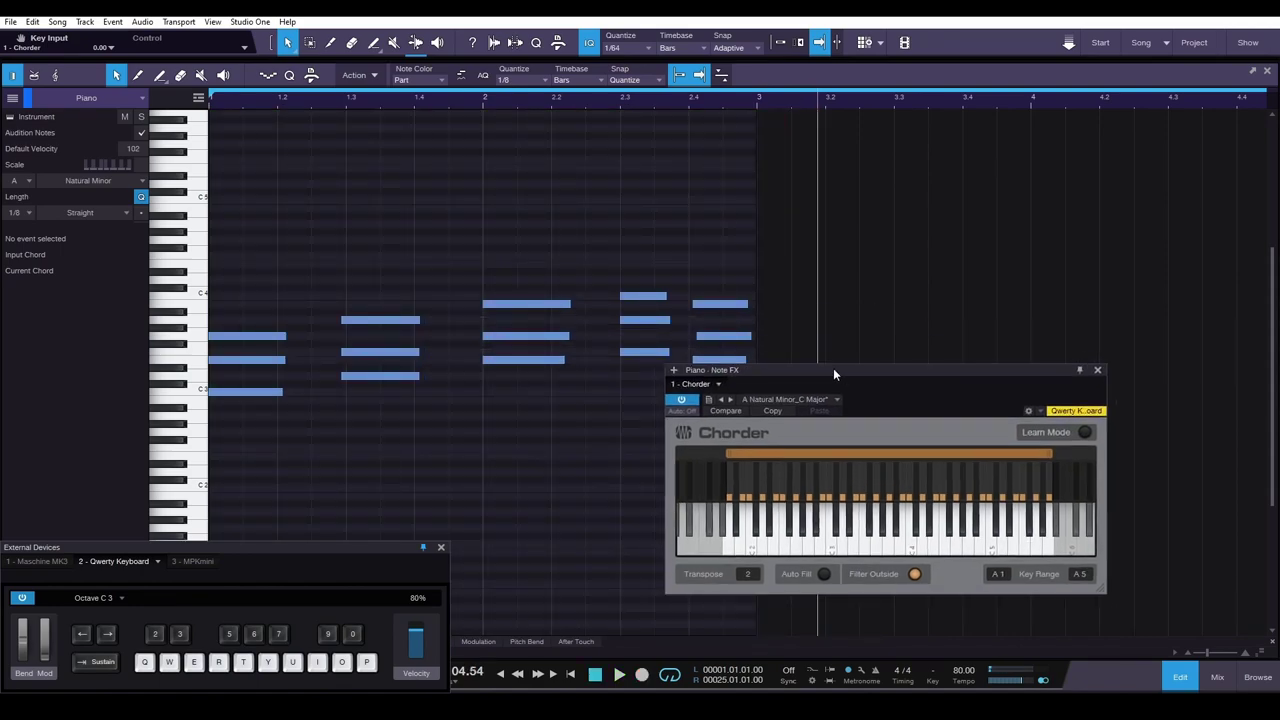
pyautogui.press('space')
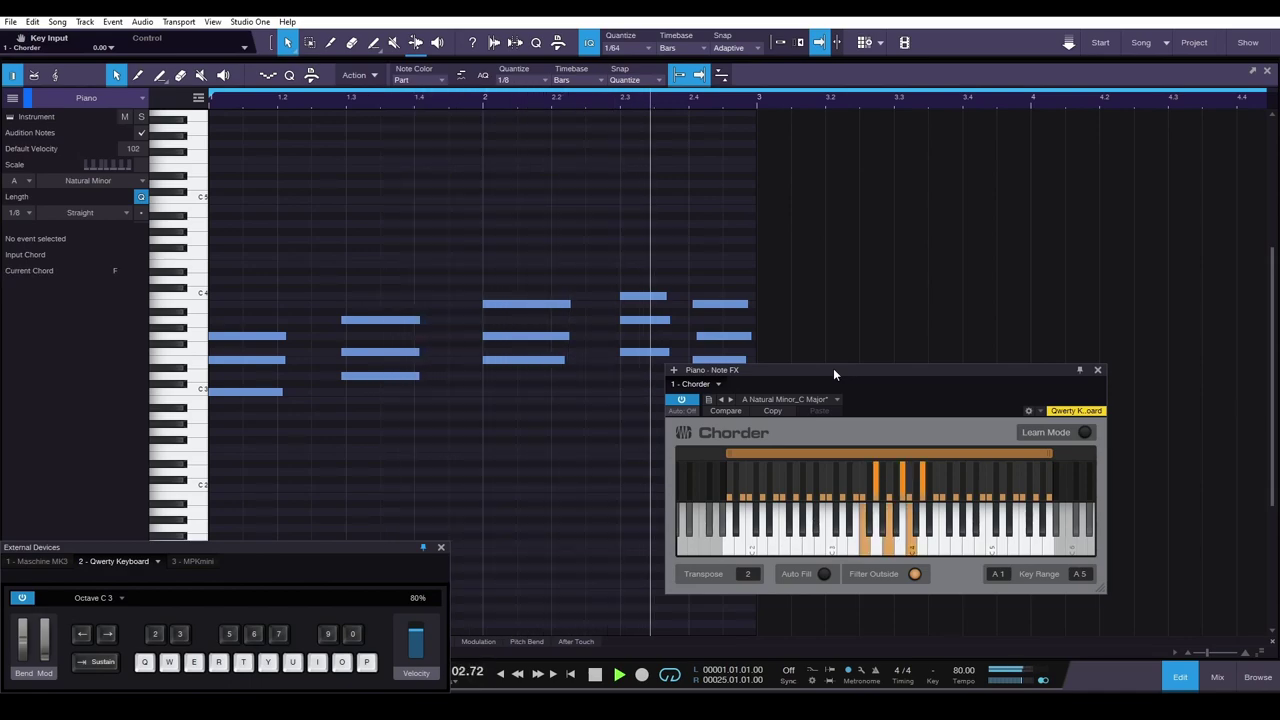
pyautogui.press('space')
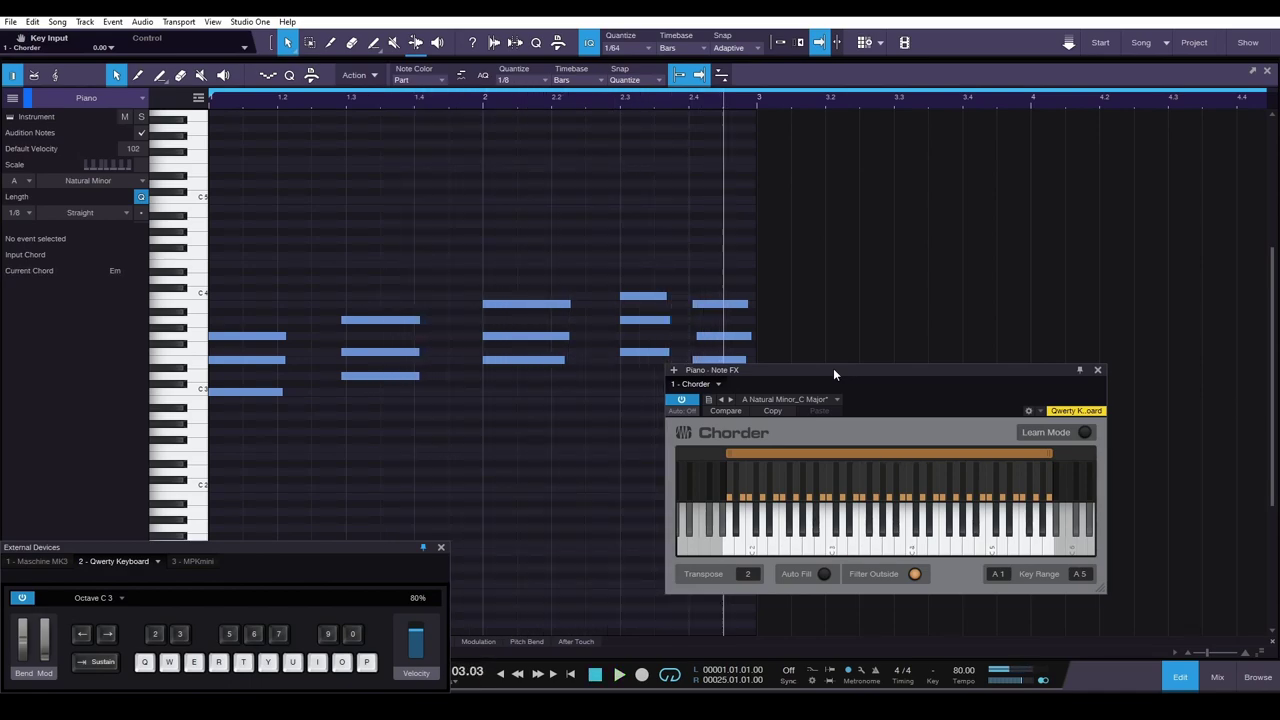
# Bypass Chorder and play the recorded Piano part to hear it without the scale lock
pyautogui.moveTo(834, 374); pyautogui.dragTo(759, 356)
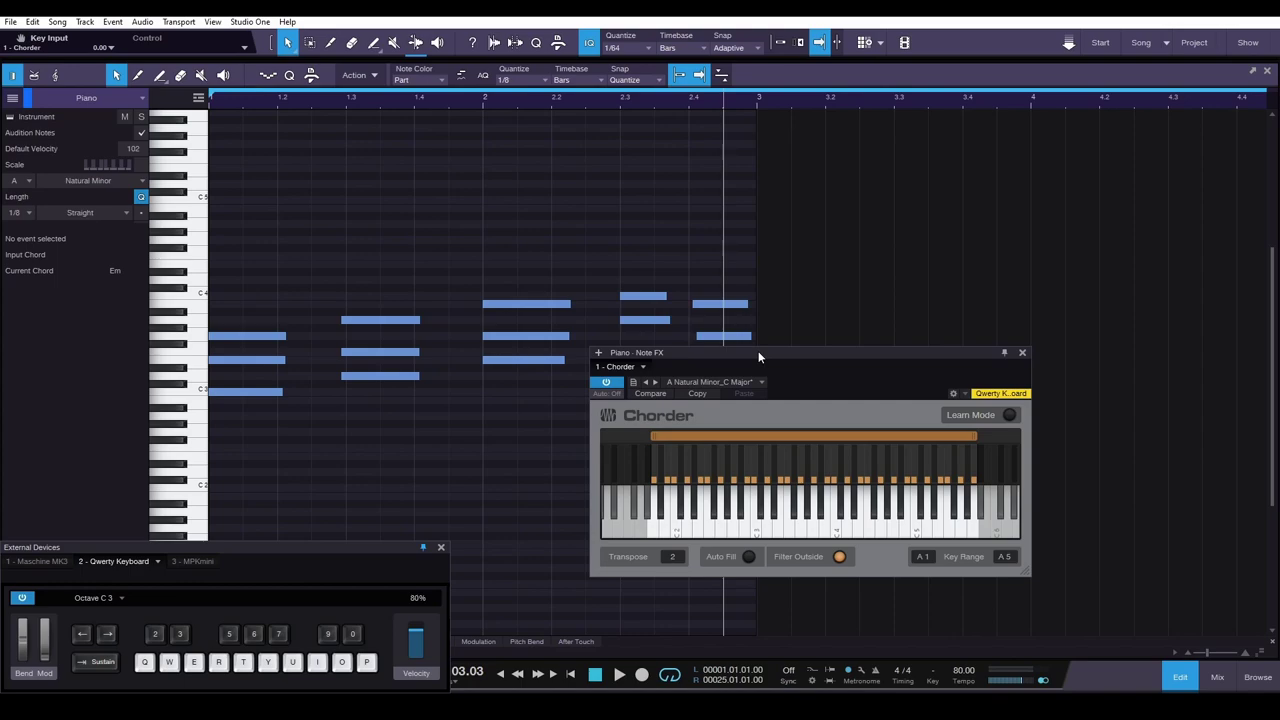
pyautogui.click(606, 382)
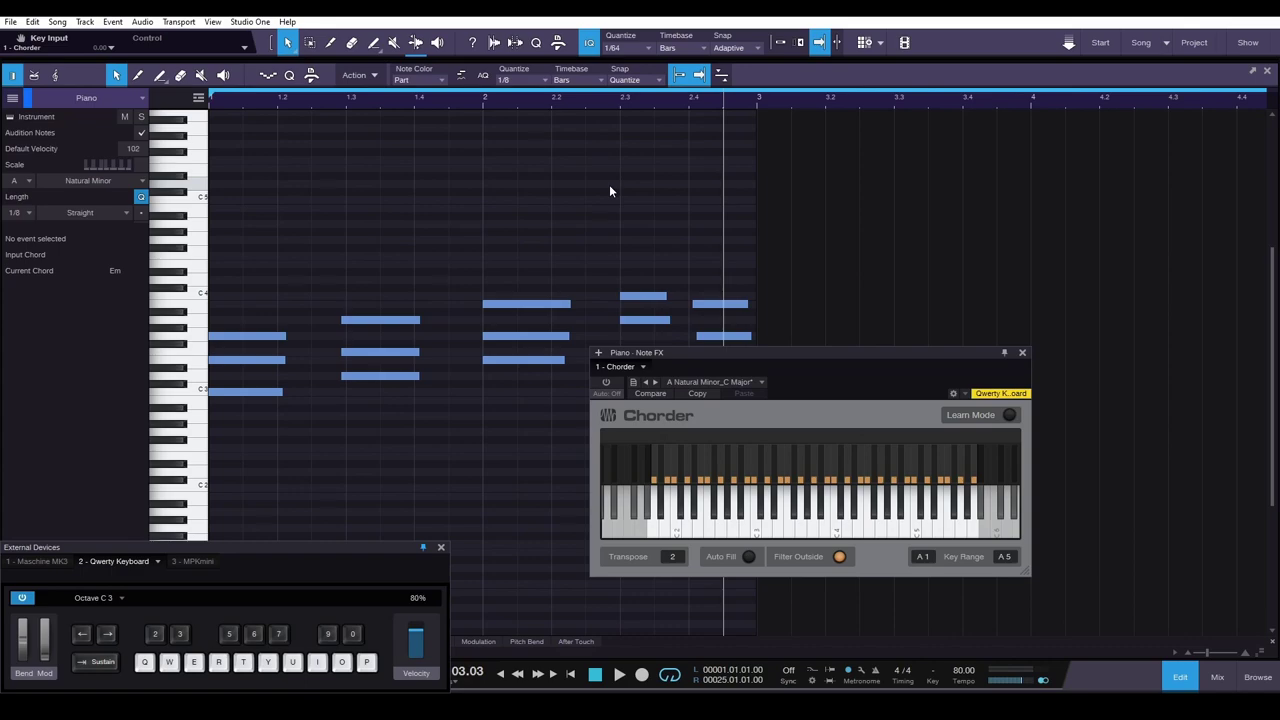
pyautogui.press('space')
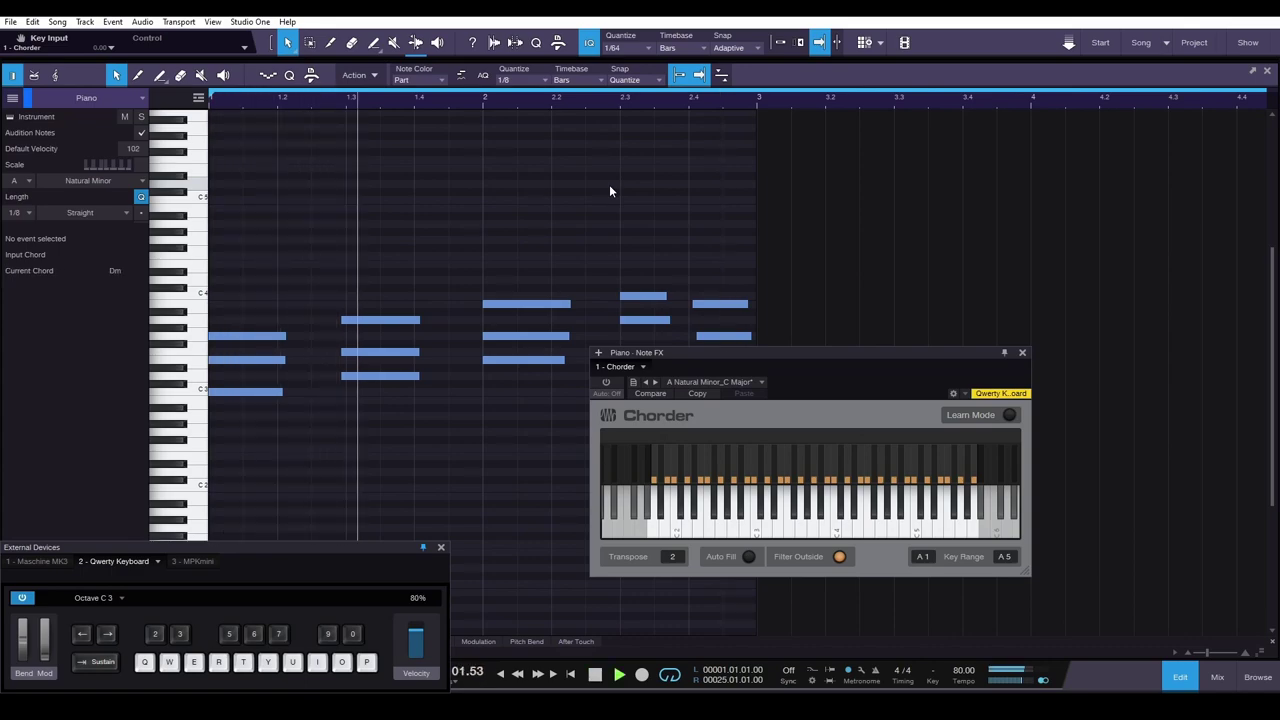
pyautogui.press('space')
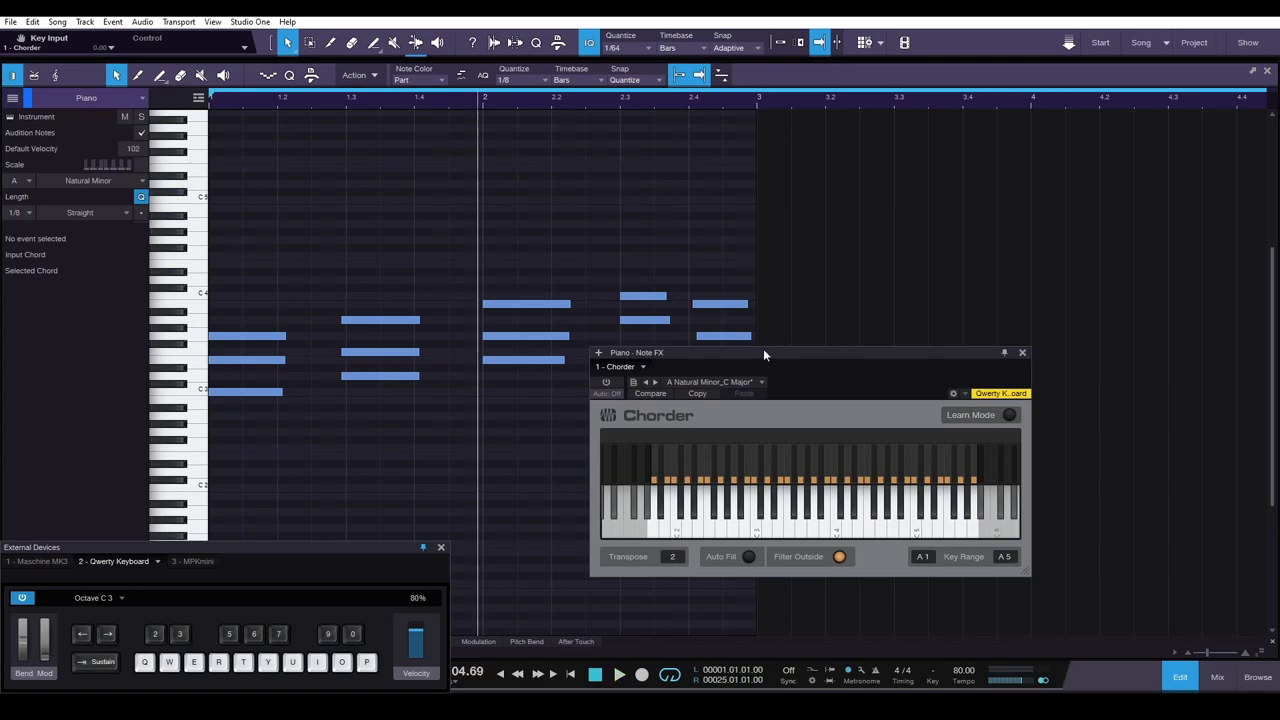
pyautogui.moveTo(762, 354)
pyautogui.mouseDown()
pyautogui.moveTo(687, 308)
pyautogui.moveTo(747, 358)
pyautogui.mouseUp()
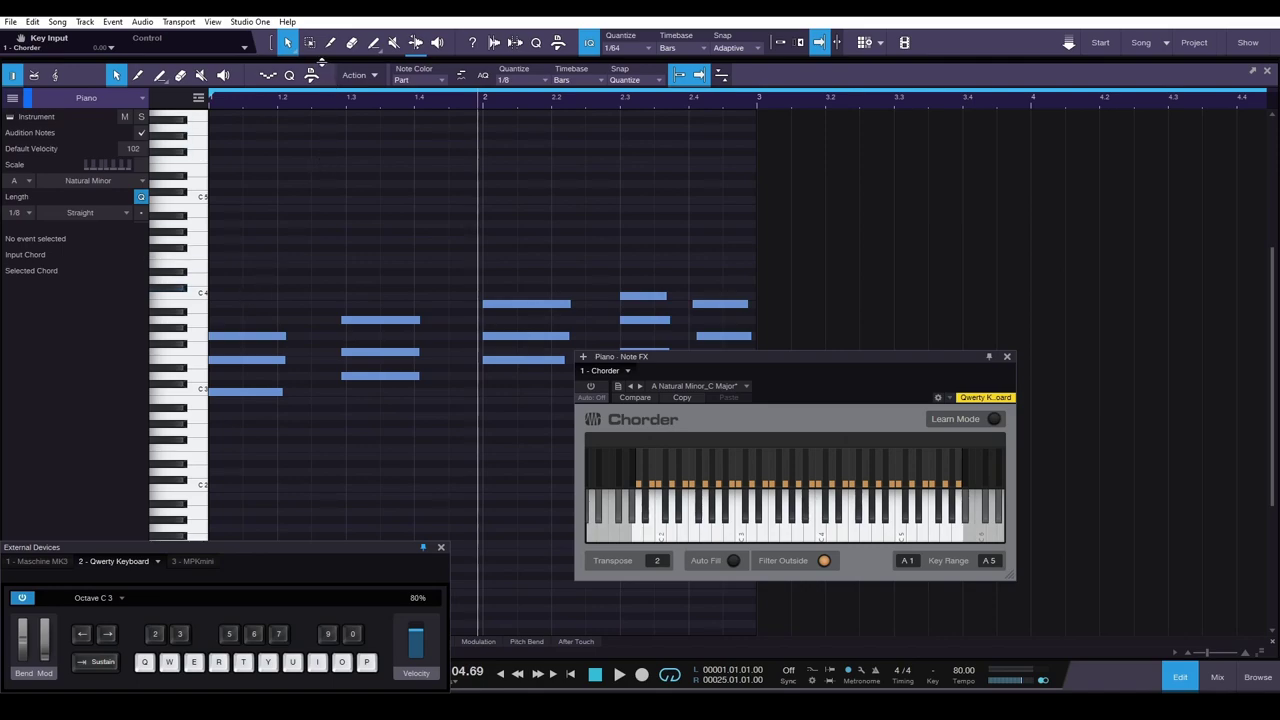
# Switch Chorder back on and show the arrangement above the note editor
pyautogui.click(590, 397)
pyautogui.click(590, 386)
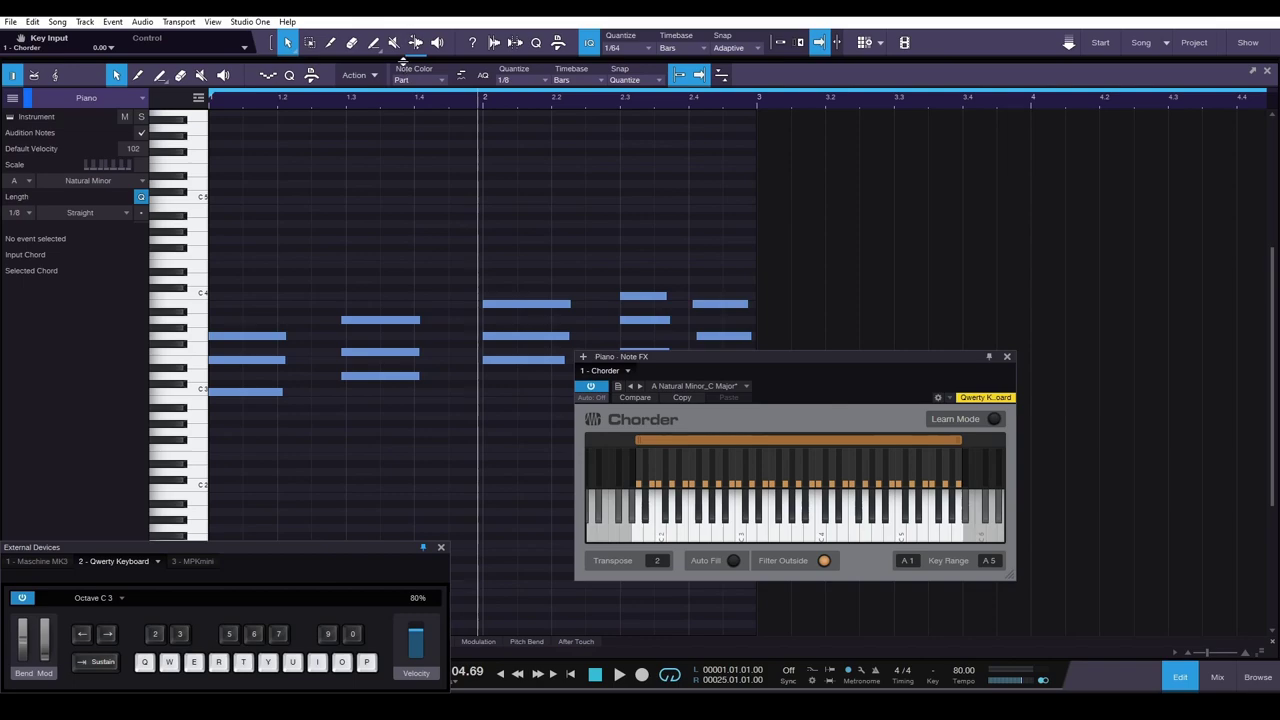
pyautogui.moveTo(403, 60); pyautogui.dragTo(300, 315)
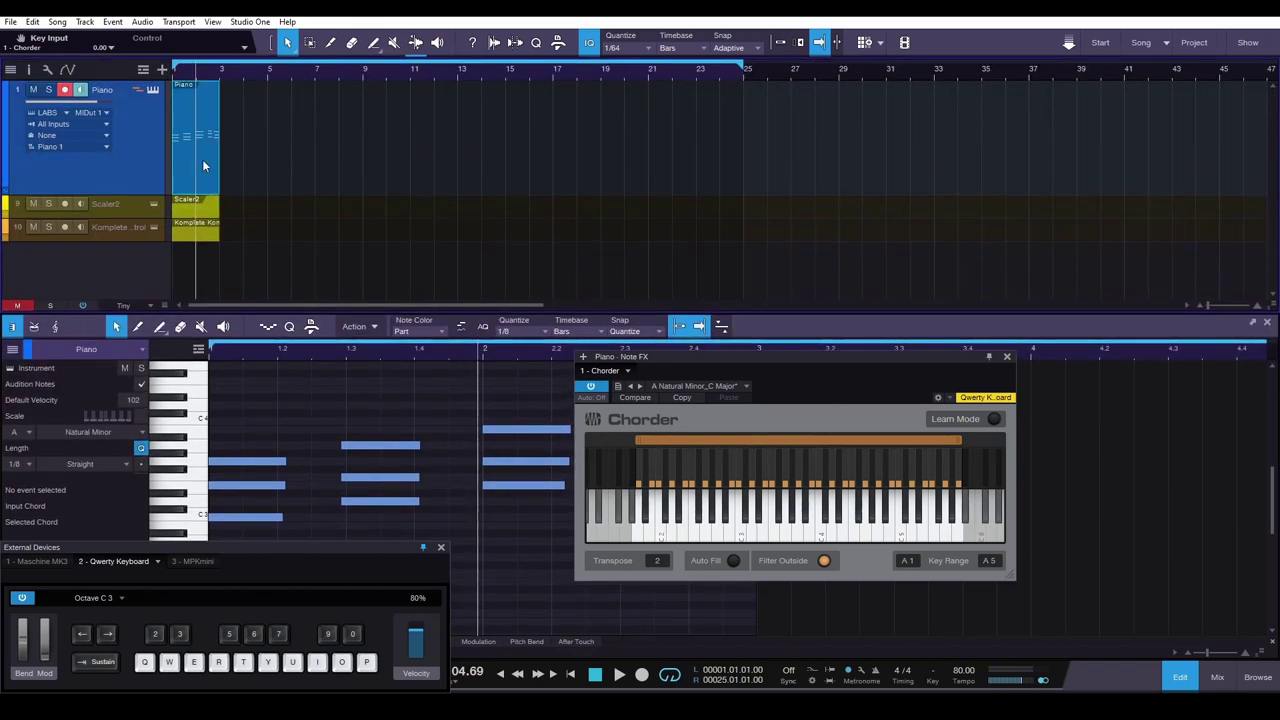
# Render the Piano instrument track to bake Chorder's Transpose 2 notes into the part
pyautogui.rightClick(203, 165)
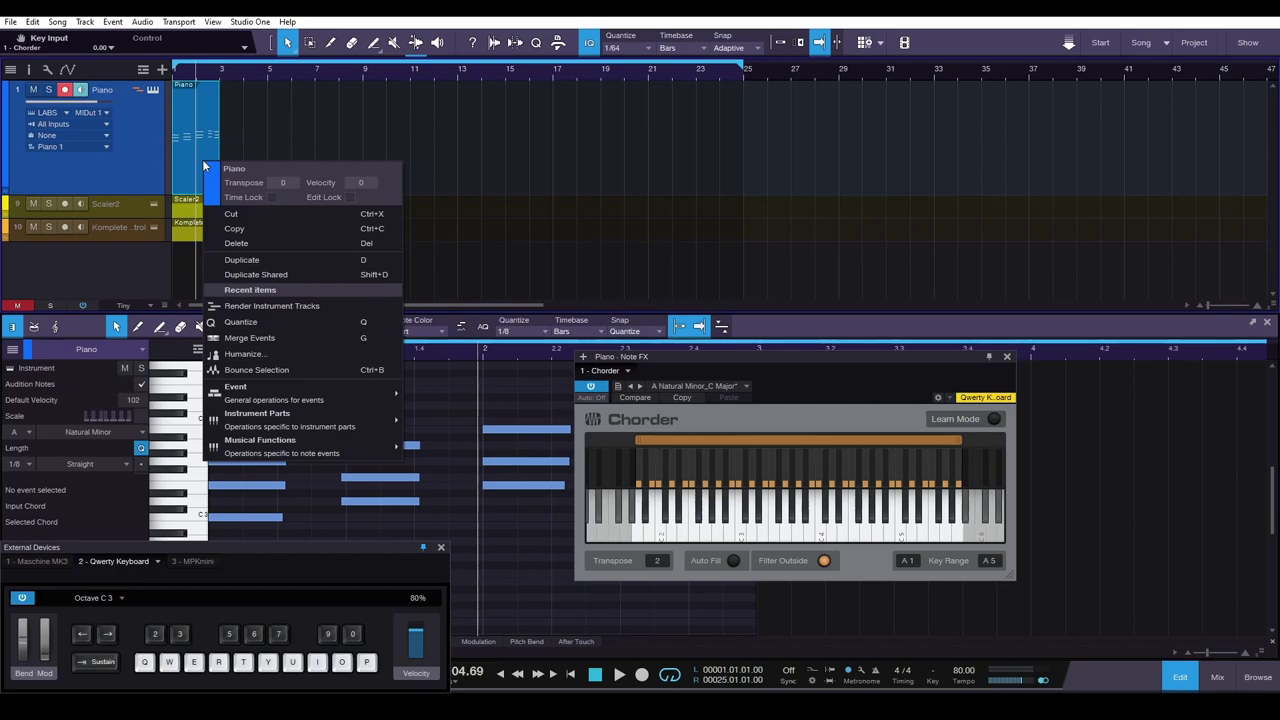
pyautogui.moveTo(290, 414)
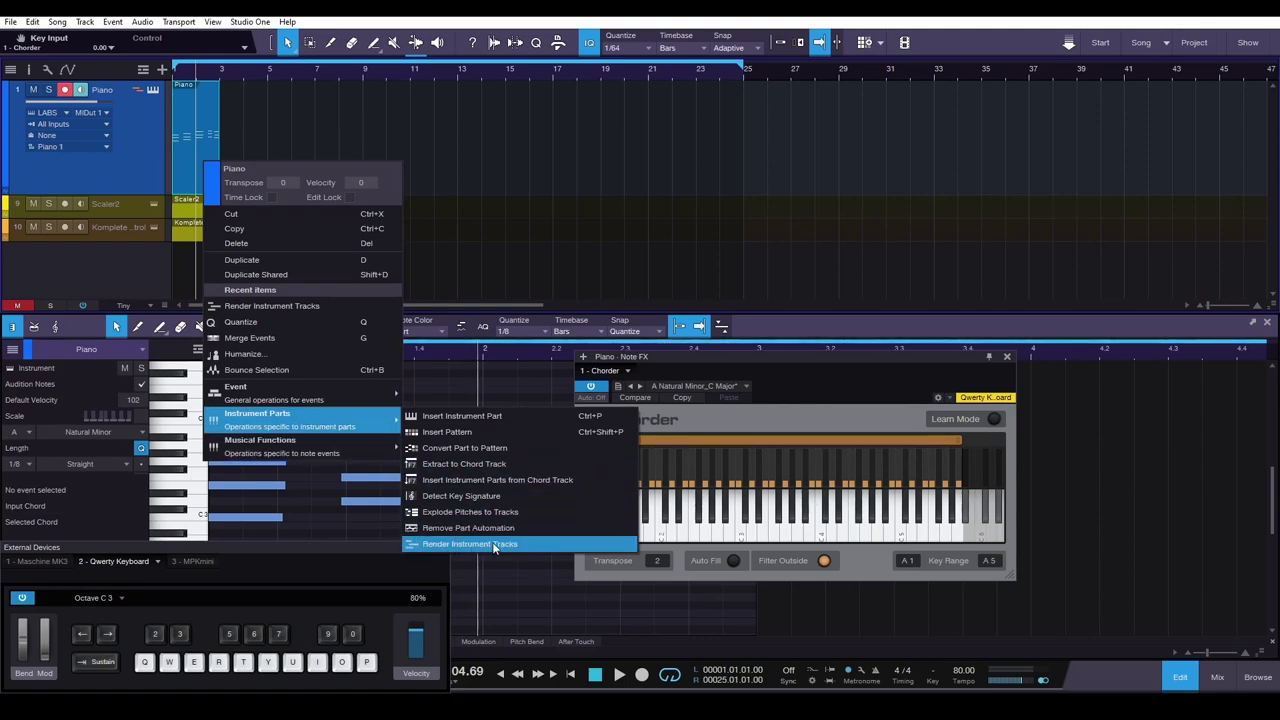
pyautogui.click(527, 546)
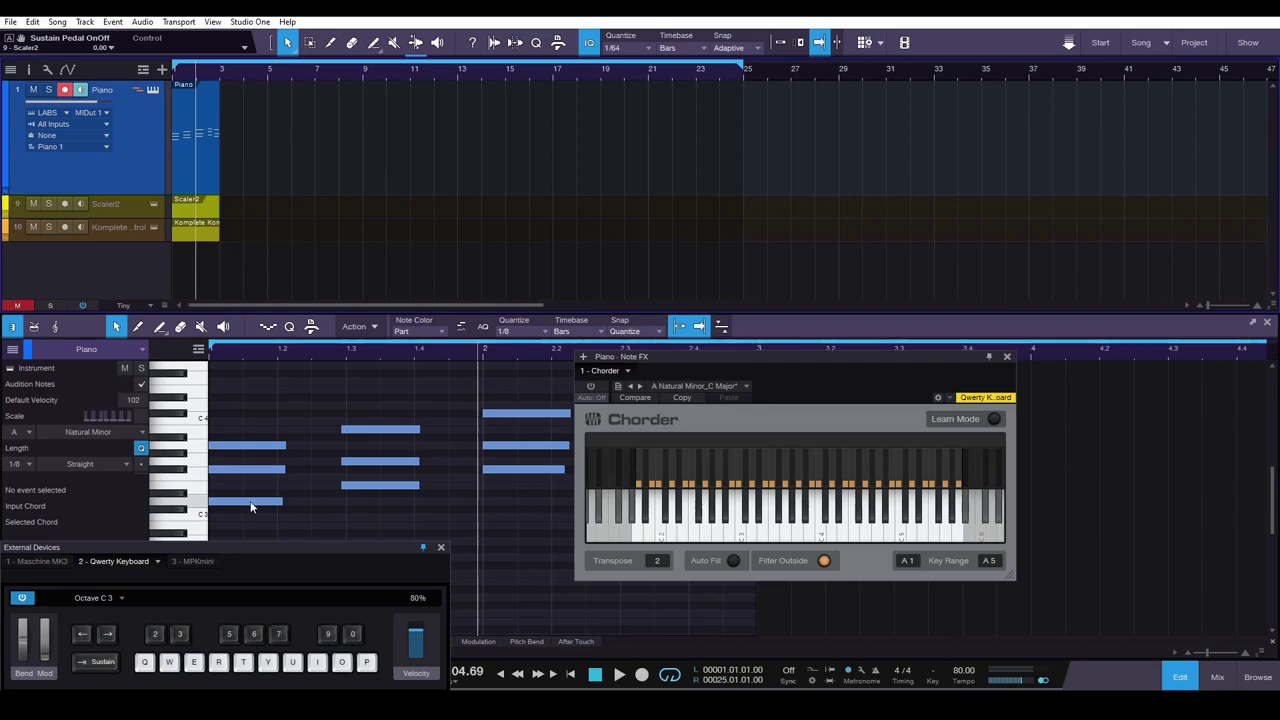
# Play the rendered Piano part and enlarge the piano roll over the arrangement
pyautogui.press('space')
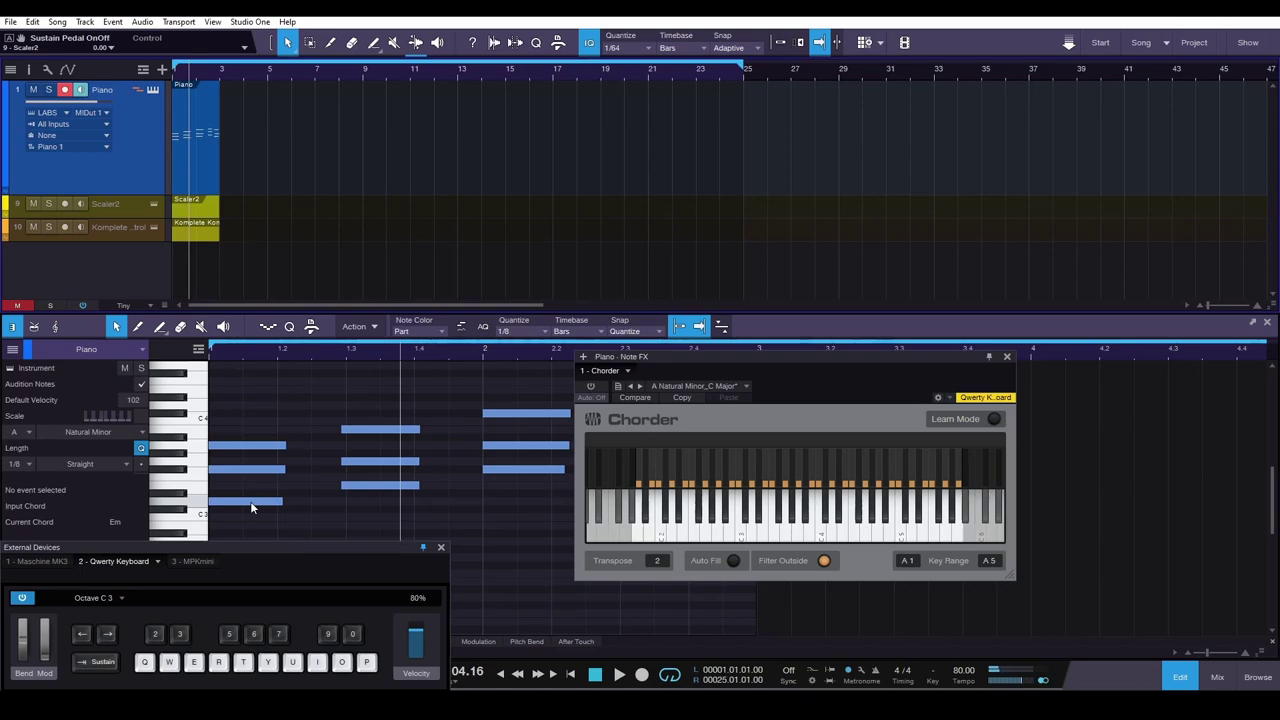
pyautogui.moveTo(410, 315); pyautogui.dragTo(391, 58)
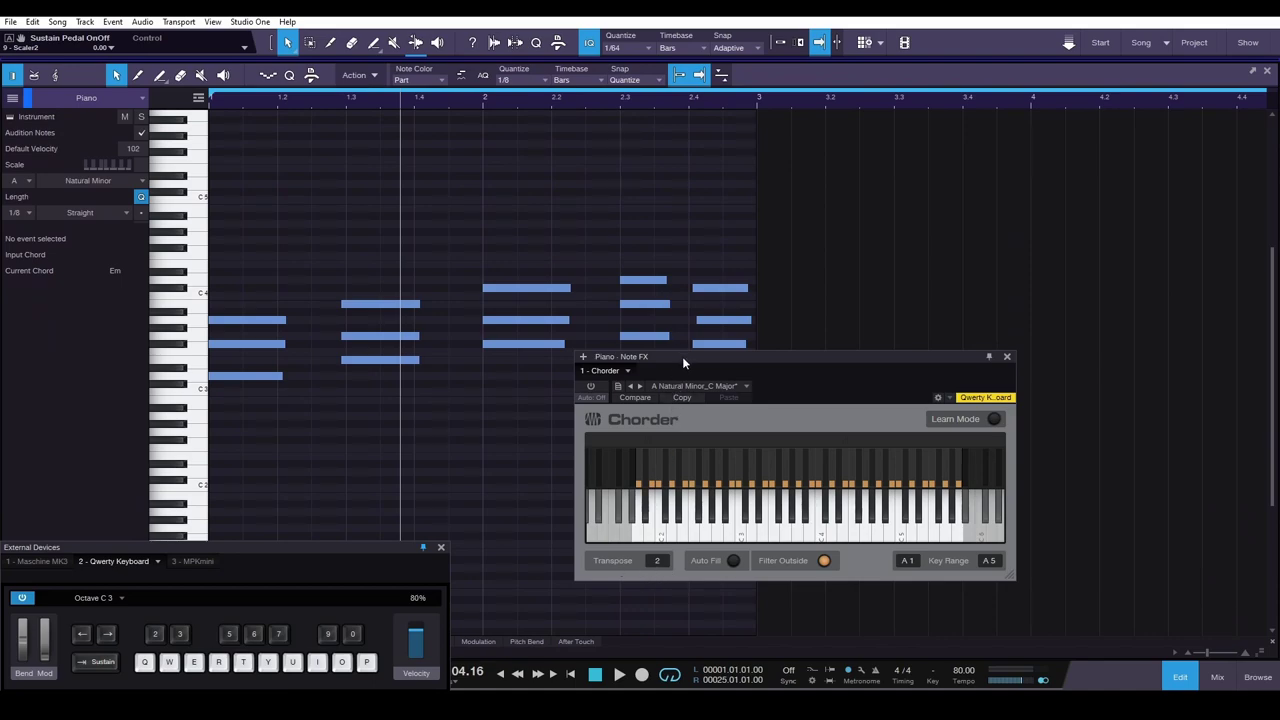
pyautogui.moveTo(683, 361); pyautogui.dragTo(661, 372)
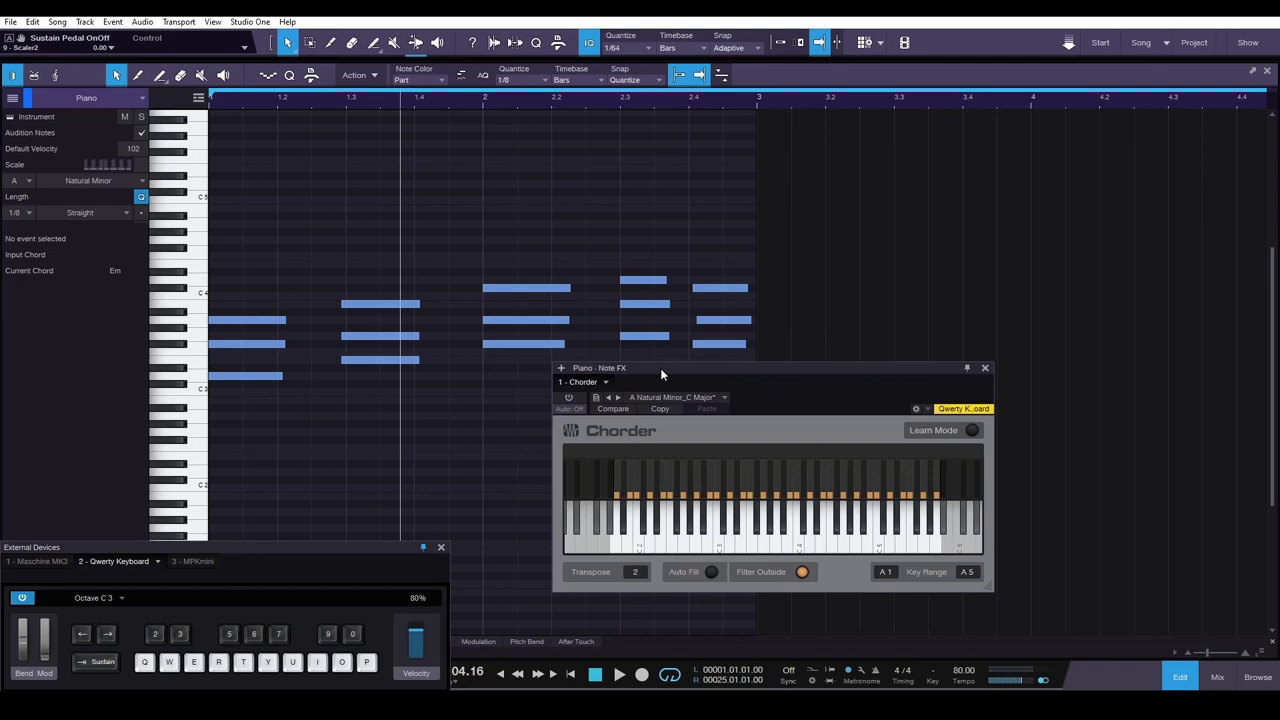